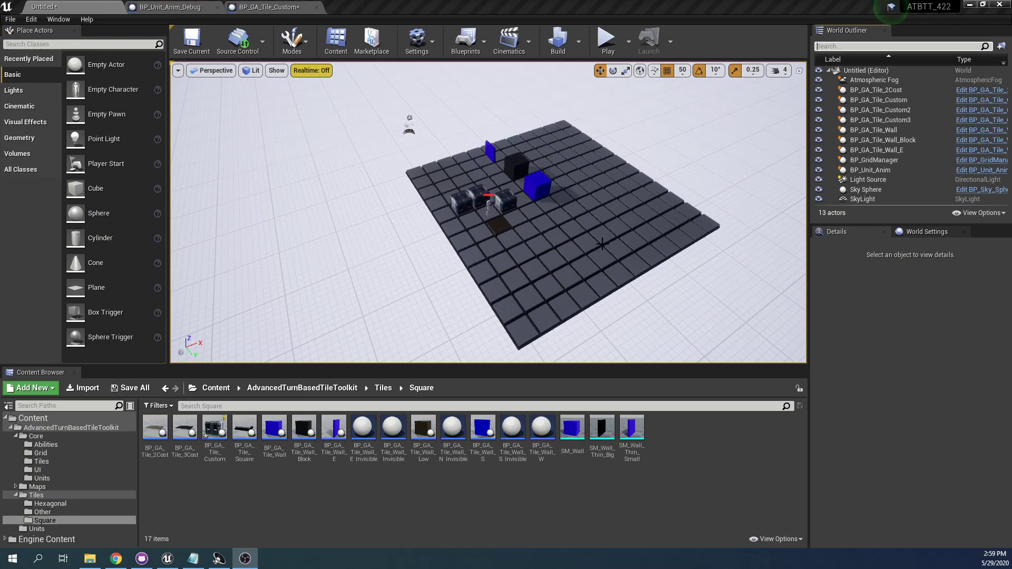
Delete all tile actors from BP_GA_Tile_2Cost through BP_GA_Tile_Wall_E from the level.
{"action": "key", "text": "w"}
{"action": "right_click_drag", "start_coordinate": [613, 228], "coordinate": [612, 228]}
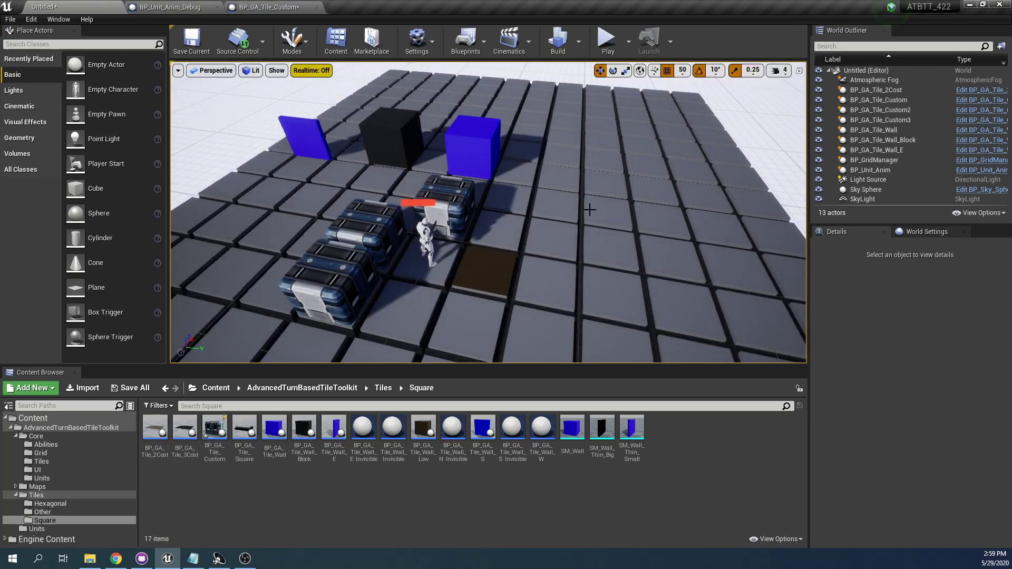
{"action": "left_click", "coordinate": [902, 90]}
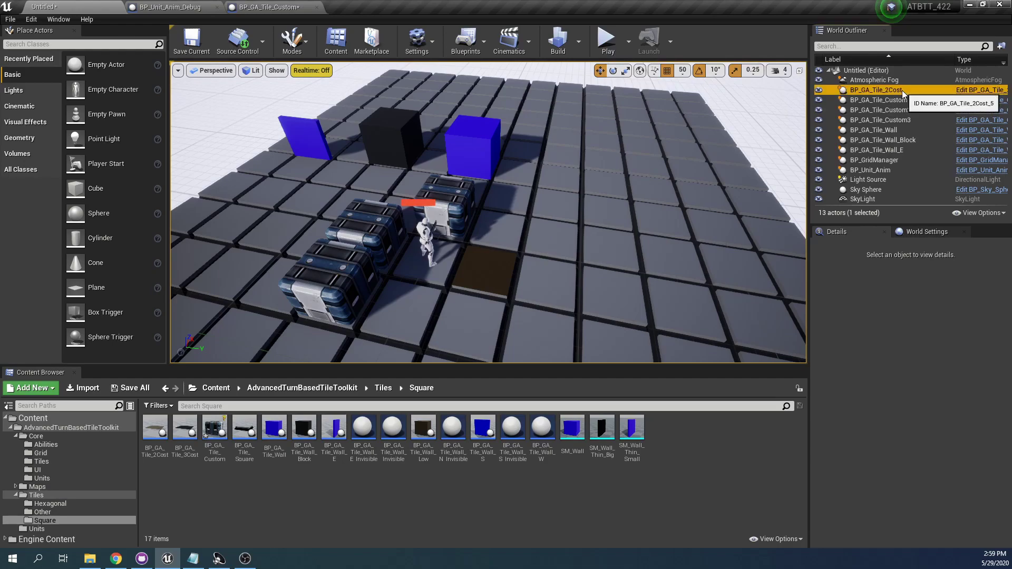
{"action": "left_click", "coordinate": [906, 151], "text": "shift"}
{"action": "key", "text": "Delete"}
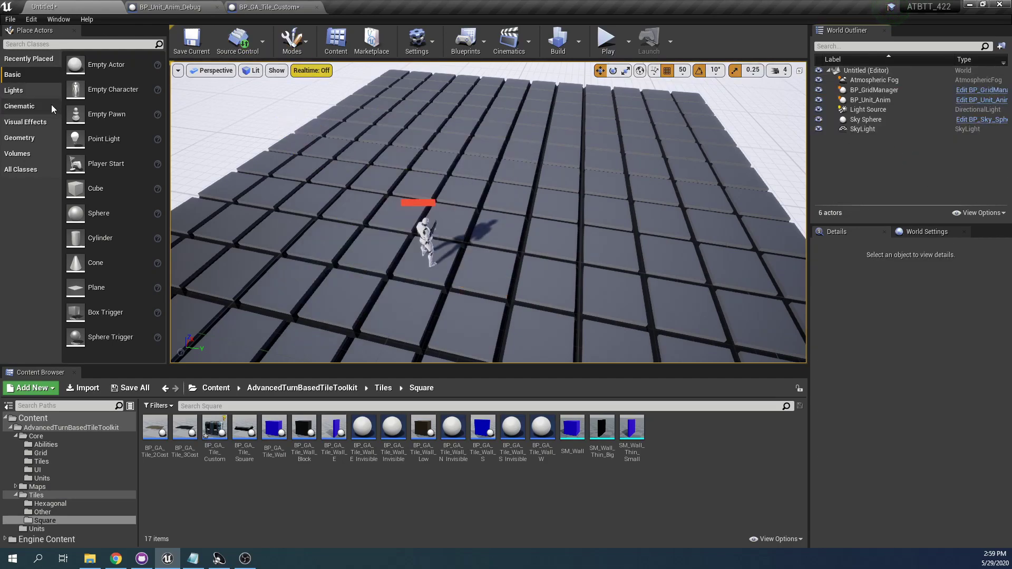
Place a Cube on the grid beside the unit and scale it up to roughly one tile's width.
{"action": "left_click_drag", "start_coordinate": [89, 189], "coordinate": [503, 228]}
{"action": "key", "text": "e"}
{"action": "key", "text": "r"}
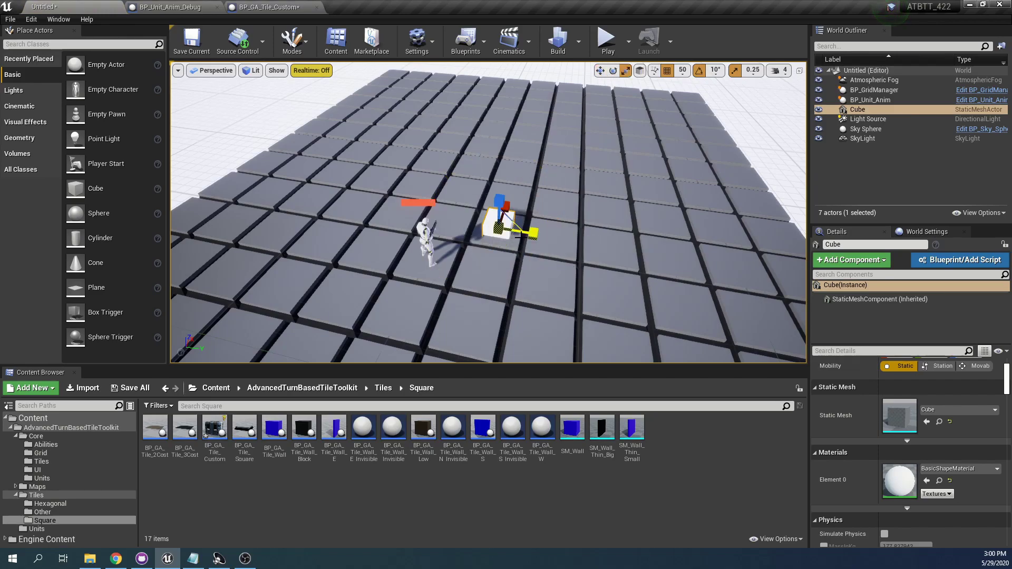
{"action": "right_click_drag", "start_coordinate": [521, 235], "coordinate": [440, 232]}
{"action": "key", "text": "w"}
{"action": "key", "text": "d"}
{"action": "left_click_drag", "start_coordinate": [390, 222], "coordinate": [408, 219]}
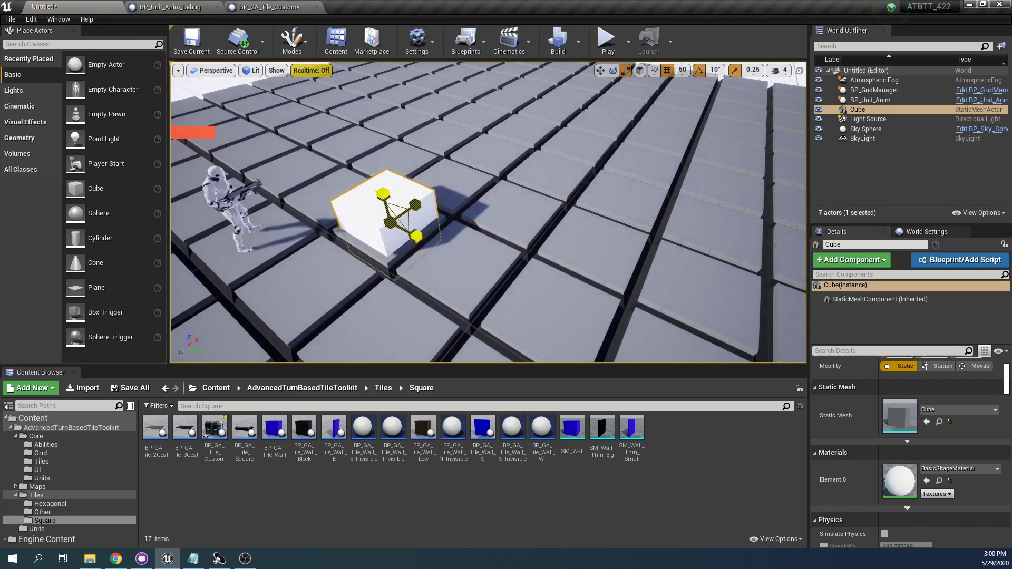
Raise the enlarged cube so that it stands as an obstacle on top of its tile.
{"action": "right_click_drag", "start_coordinate": [480, 233], "coordinate": [477, 234]}
{"action": "key", "text": "w"}
{"action": "left_click_drag", "start_coordinate": [384, 184], "coordinate": [381, 165]}
{"action": "right_click_drag", "start_coordinate": [400, 172], "coordinate": [442, 171]}
{"action": "key", "text": "a"}
{"action": "right_click_drag", "start_coordinate": [380, 189], "coordinate": [377, 191]}
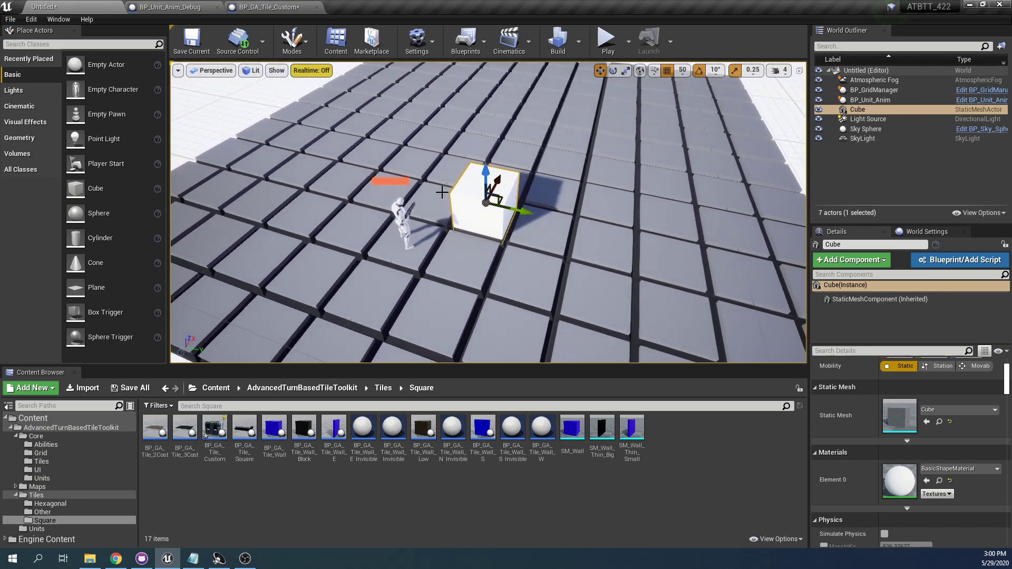
Play-test the level by moving the unit onto and past the cube's tile, and end the session.
{"action": "left_click", "coordinate": [608, 42]}
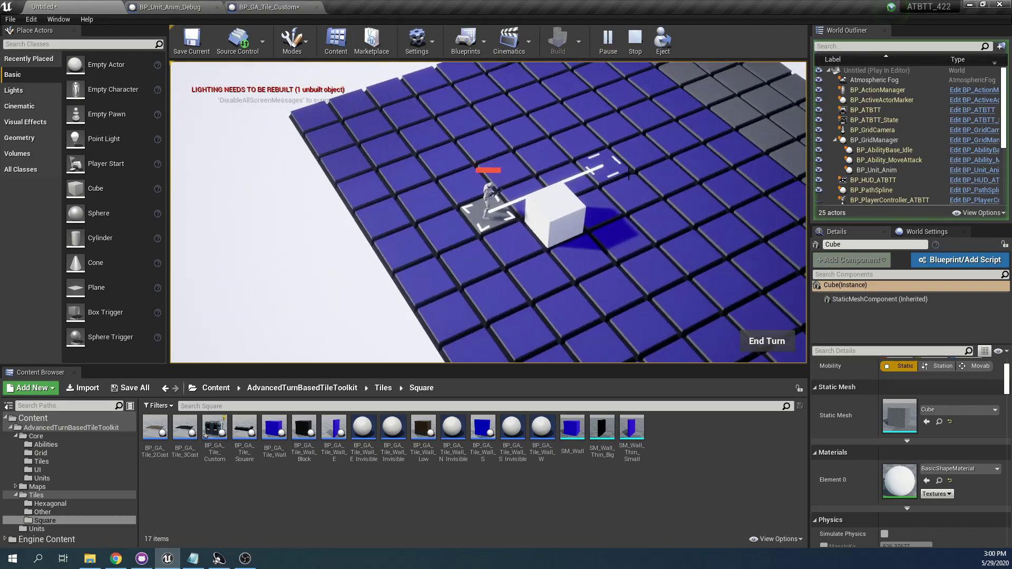
{"action": "left_click", "coordinate": [559, 230]}
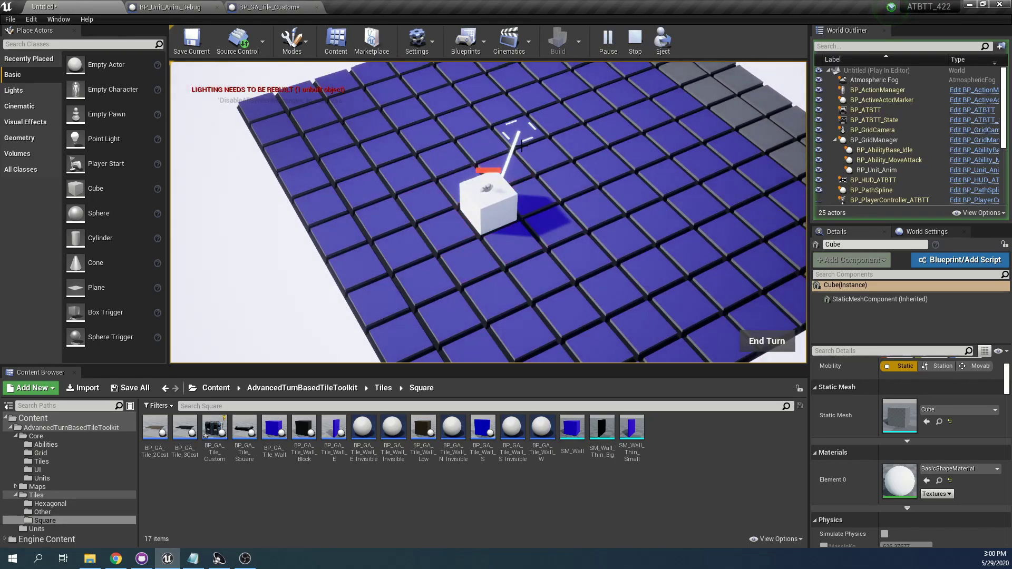
{"action": "left_click", "coordinate": [545, 158]}
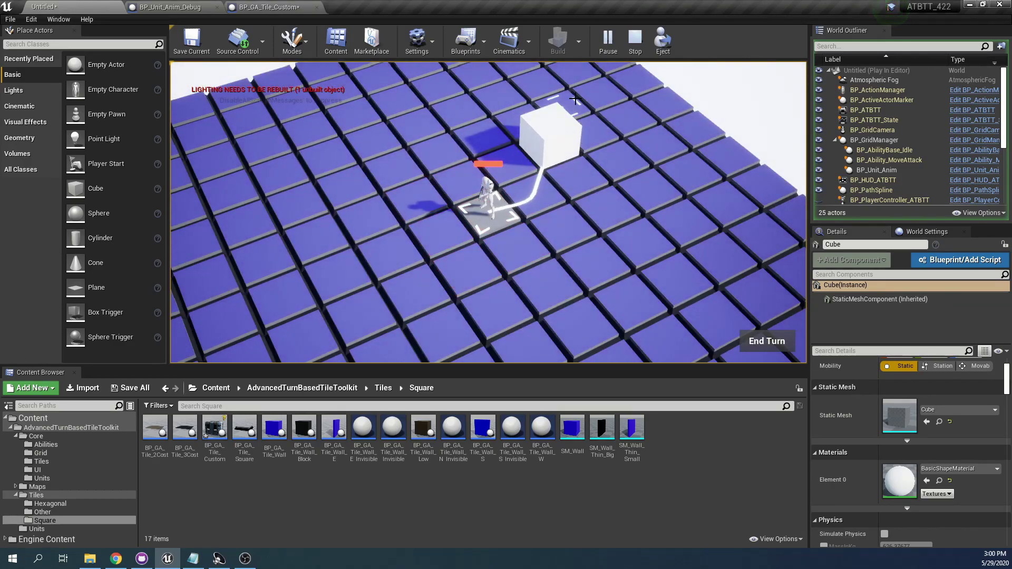
{"action": "left_click", "coordinate": [574, 99]}
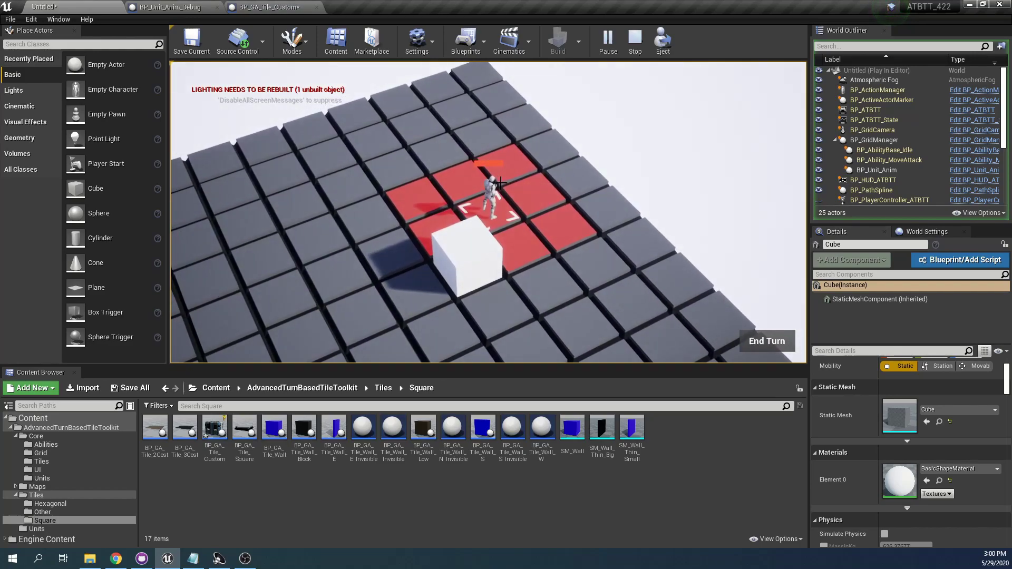
{"action": "key", "text": "Escape"}
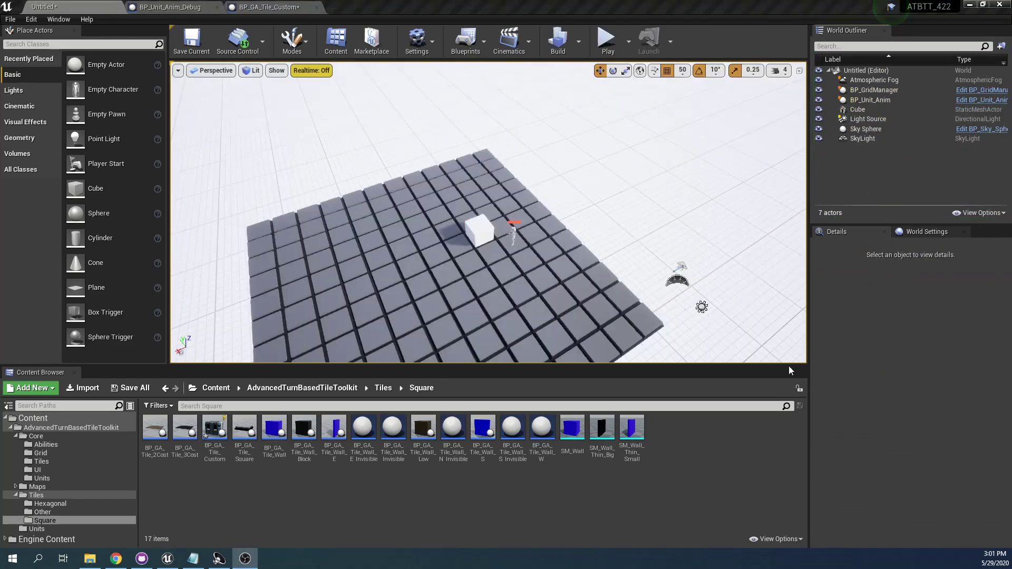
Enable Trace for Walls in the Procedural settings of BP_GridManager.
{"action": "left_click", "coordinate": [552, 287]}
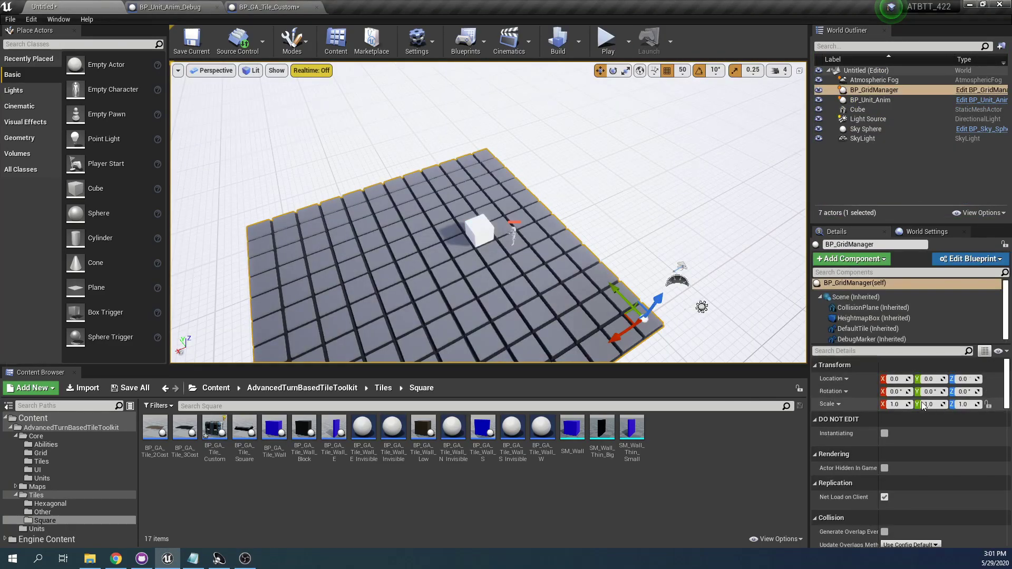
{"action": "scroll", "coordinate": [921, 402], "scroll_direction": "down", "scroll_amount": 5}
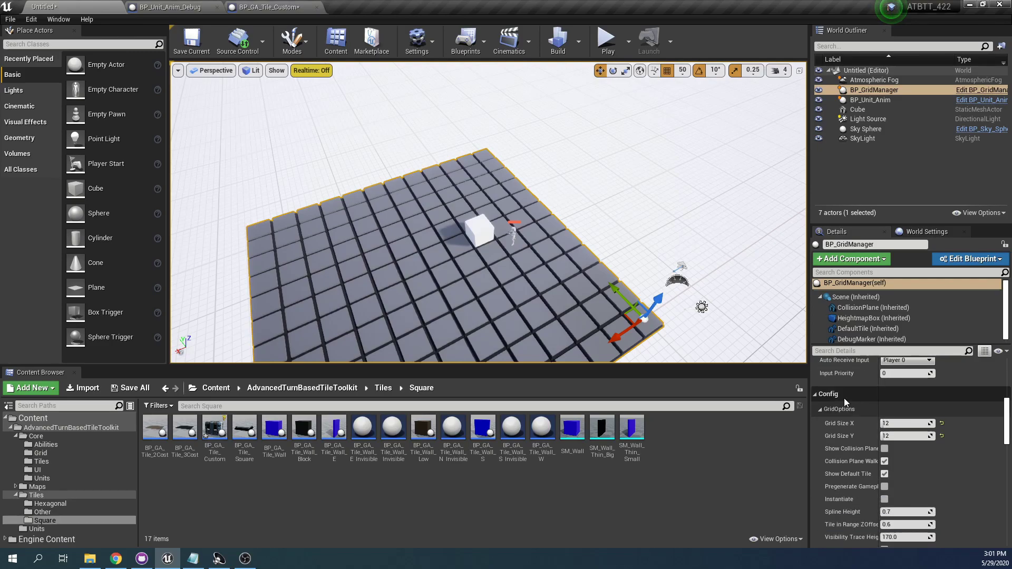
{"action": "scroll", "coordinate": [957, 429], "scroll_direction": "down", "scroll_amount": 3}
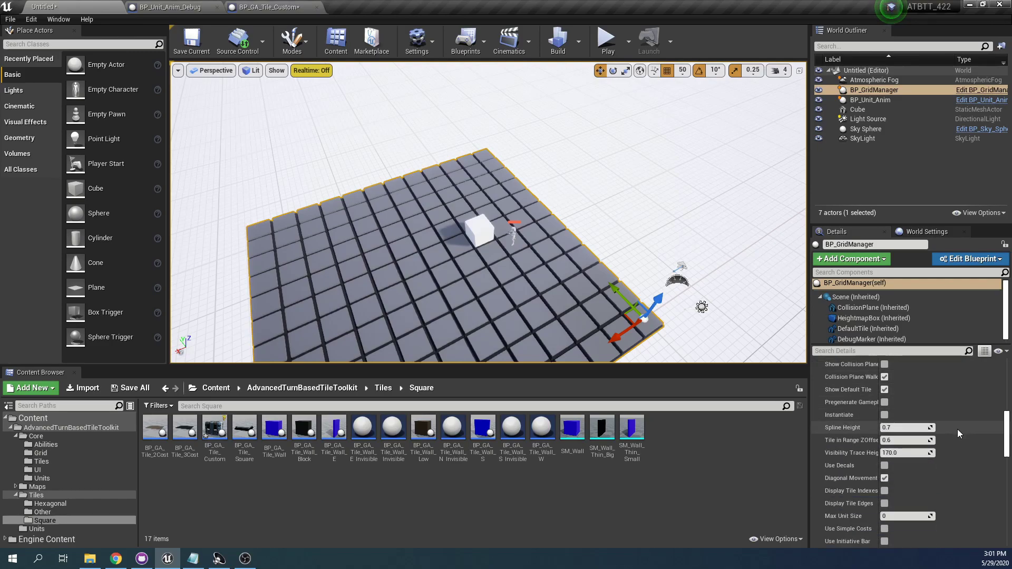
{"action": "scroll", "coordinate": [957, 429], "scroll_direction": "down", "scroll_amount": 6}
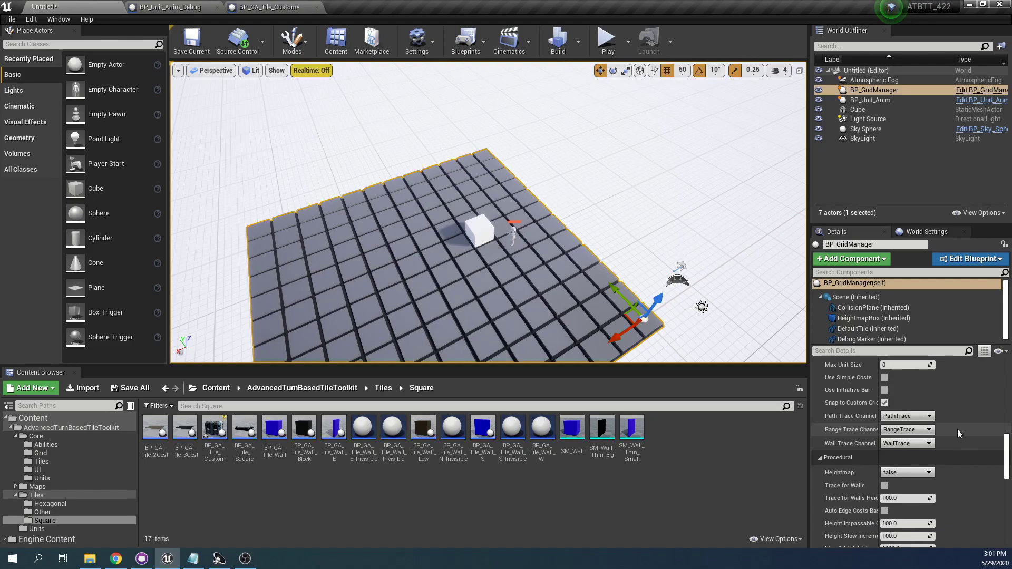
{"action": "scroll", "coordinate": [957, 429], "scroll_direction": "down", "scroll_amount": 4}
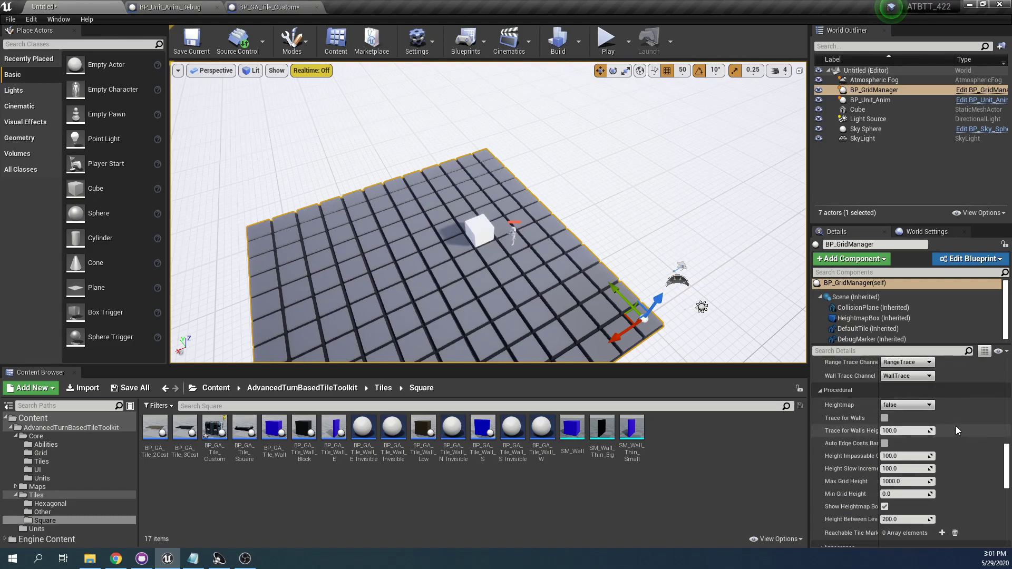
{"action": "mouse_move", "coordinate": [845, 425]}
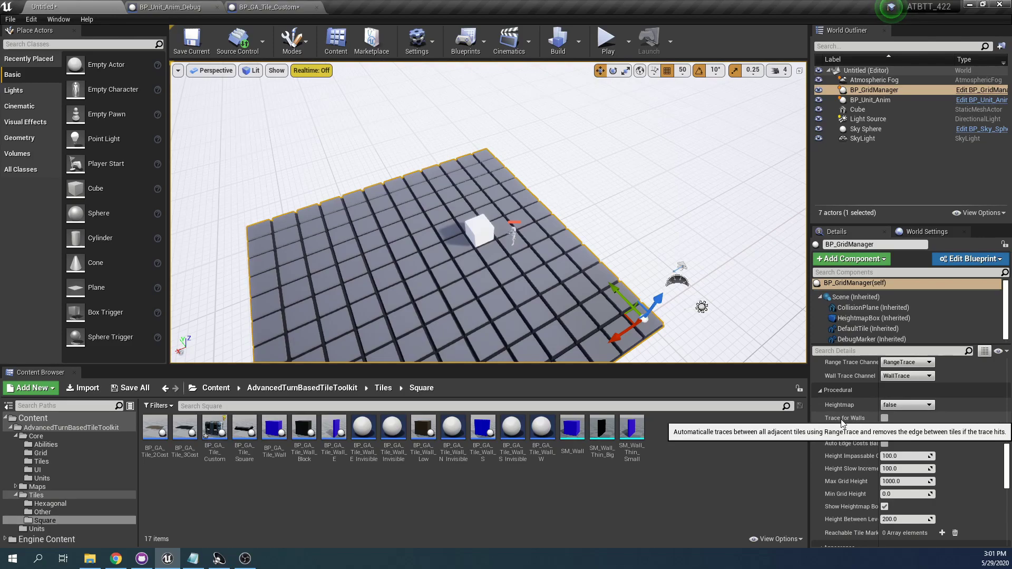
{"action": "left_click", "coordinate": [884, 418]}
Play-test the wall tracing by moving the unit around the cube from several sides, and end the session.
{"action": "left_click", "coordinate": [606, 39]}
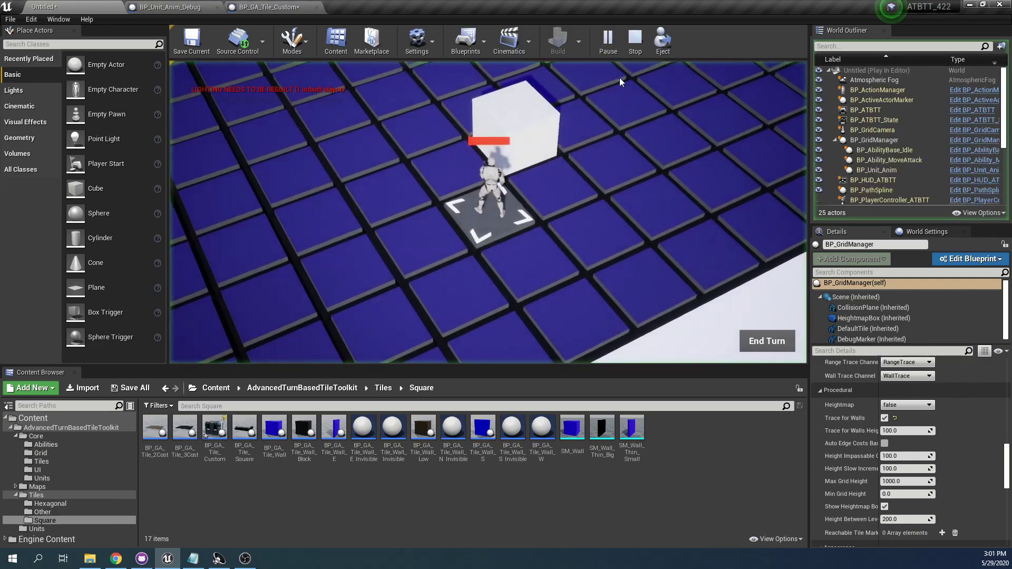
{"action": "scroll", "coordinate": [557, 132], "scroll_direction": "up", "scroll_amount": 2}
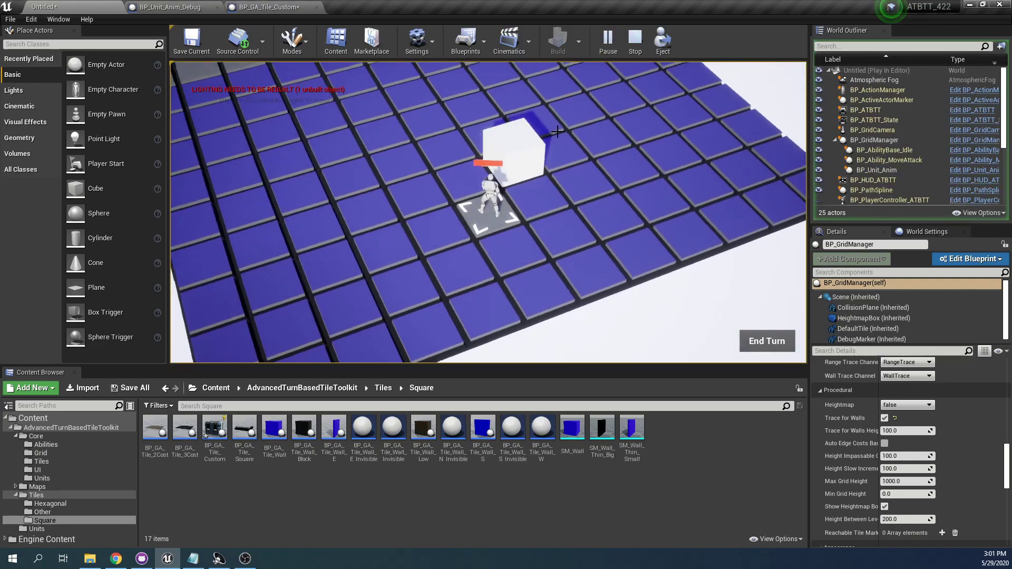
{"action": "key", "text": "q"}
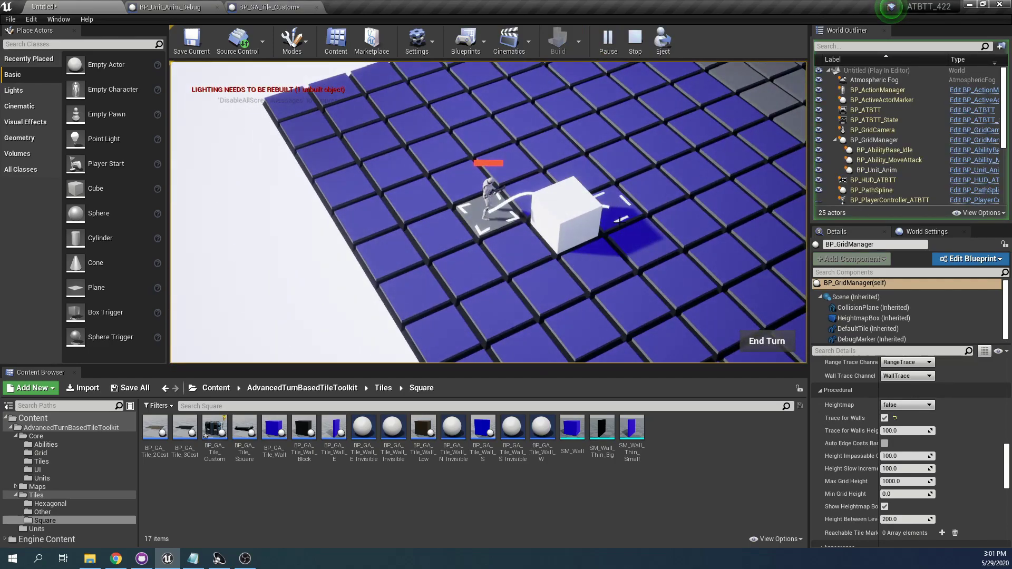
{"action": "left_click", "coordinate": [597, 263]}
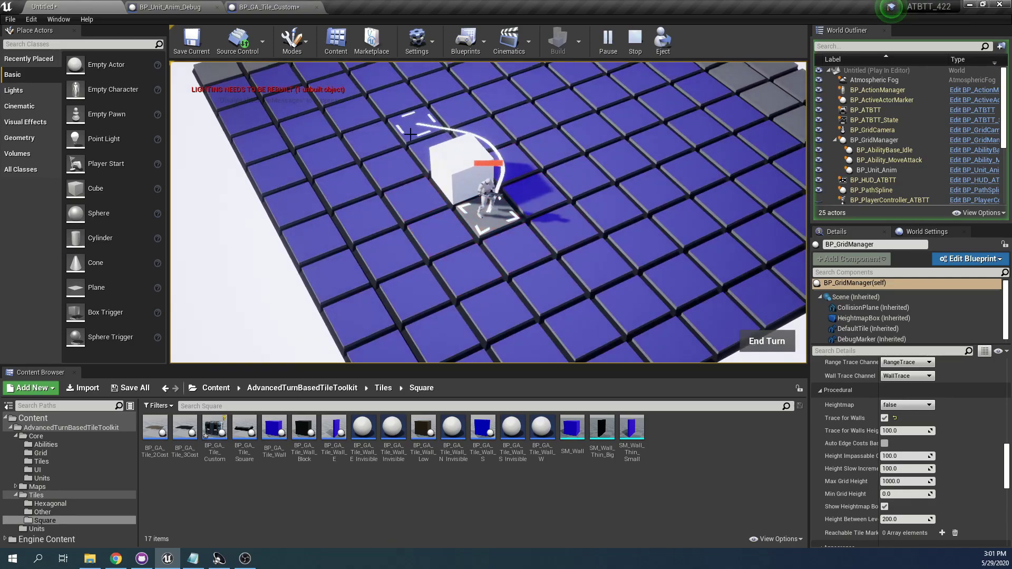
{"action": "left_click", "coordinate": [409, 135]}
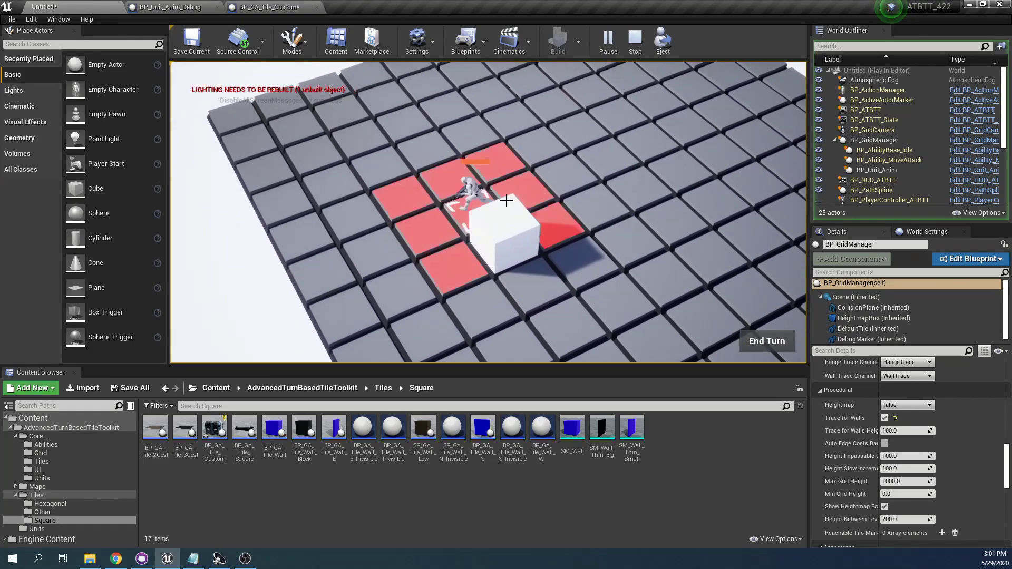
{"action": "key", "text": "Escape"}
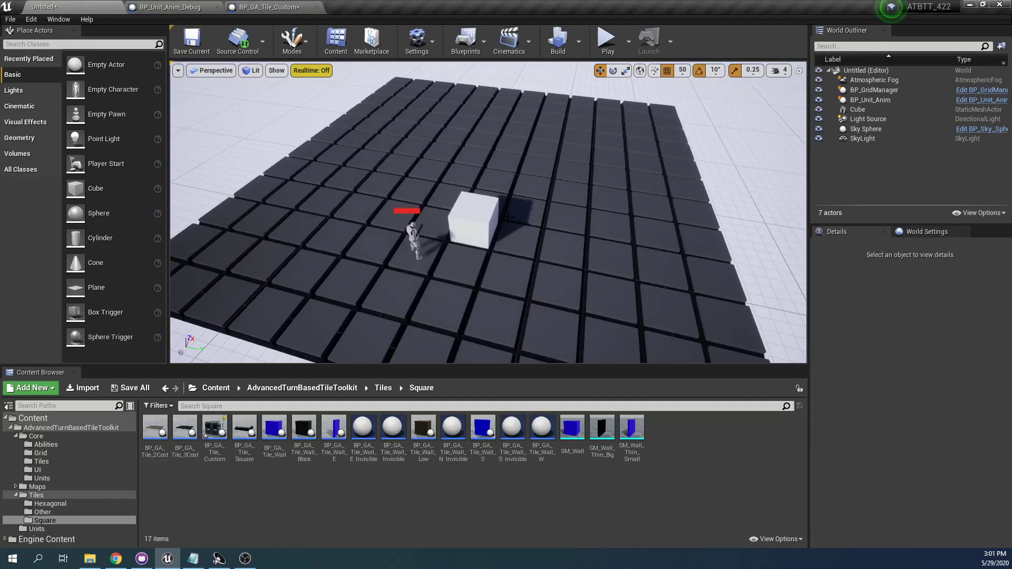
Duplicate the cube and move the copy to a separate spot on the grid near the original.
{"action": "left_click", "coordinate": [493, 224]}
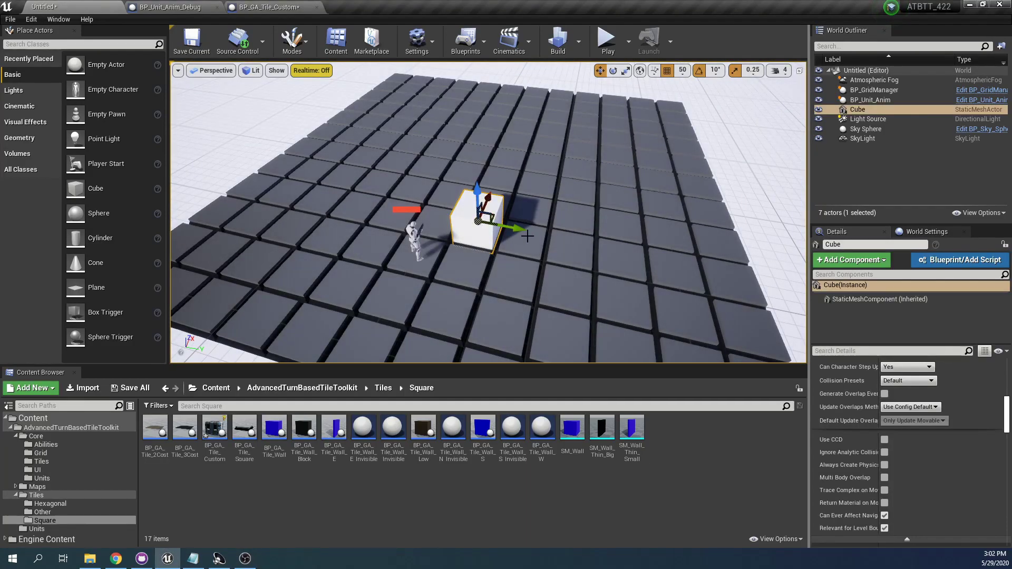
{"action": "left_click_drag", "start_coordinate": [519, 230], "coordinate": [570, 238], "text": "alt"}
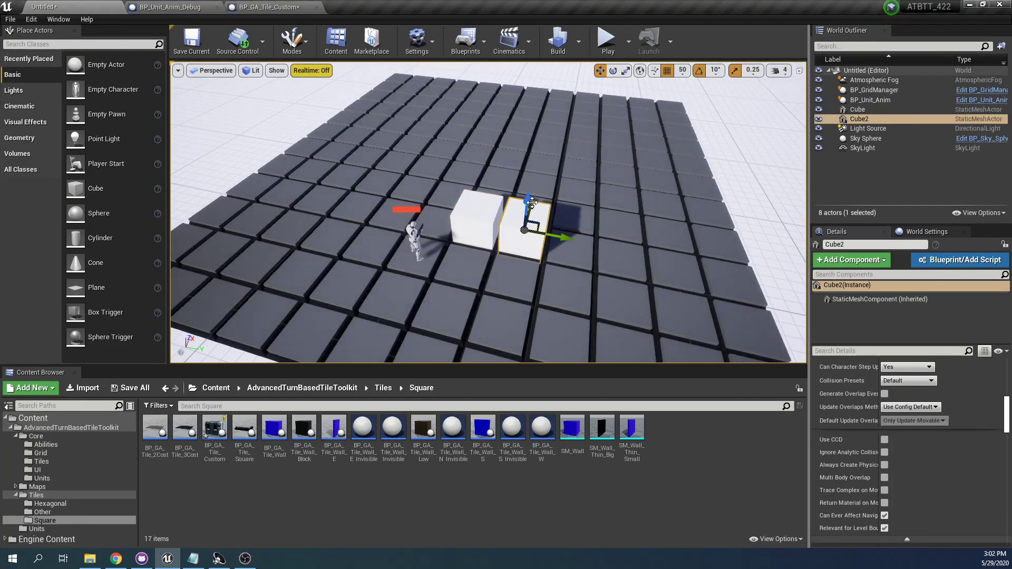
{"action": "left_click_drag", "start_coordinate": [531, 202], "coordinate": [528, 247]}
Flatten the copied cube along its Y axis into a thin wall and shift it onto a tile edge.
{"action": "right_click_drag", "start_coordinate": [532, 239], "coordinate": [589, 234]}
{"action": "key", "text": "e"}
{"action": "key", "text": "r"}
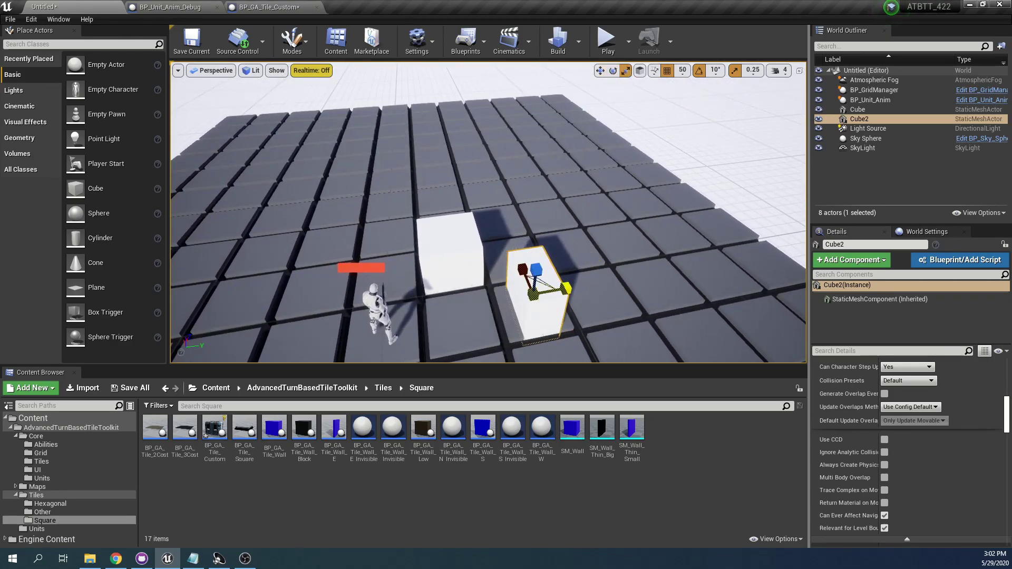
{"action": "left_click_drag", "start_coordinate": [574, 287], "coordinate": [608, 287]}
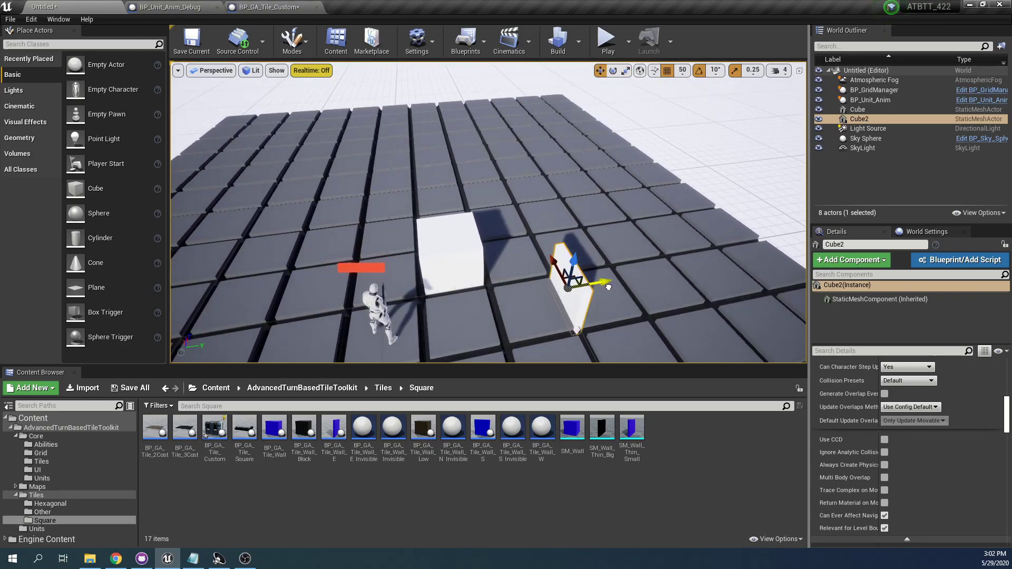
Play-test movement around the thin wall, checking the unit's path between the tiles on either side, and end the session.
{"action": "left_click", "coordinate": [606, 39]}
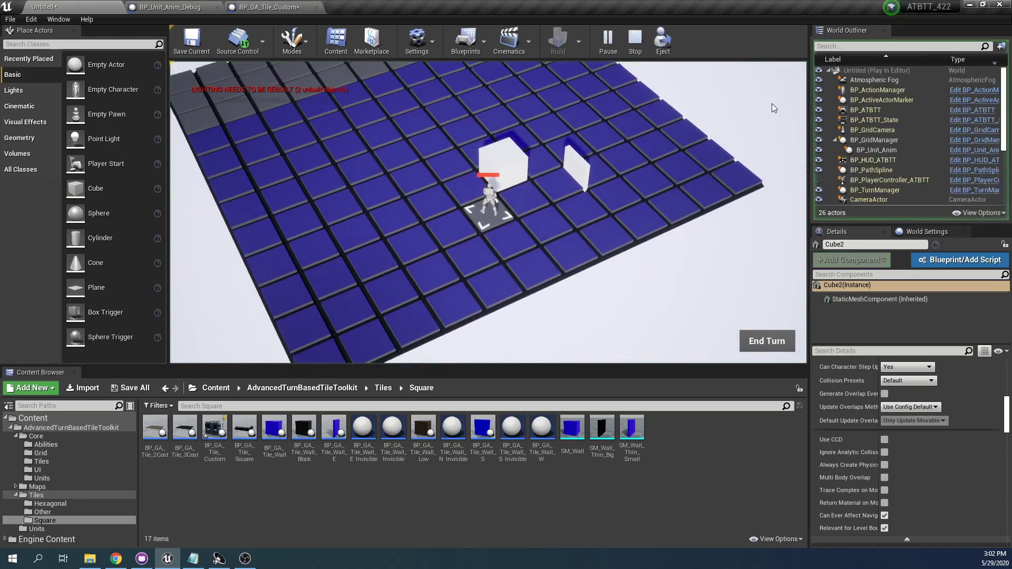
{"action": "left_click", "coordinate": [556, 186]}
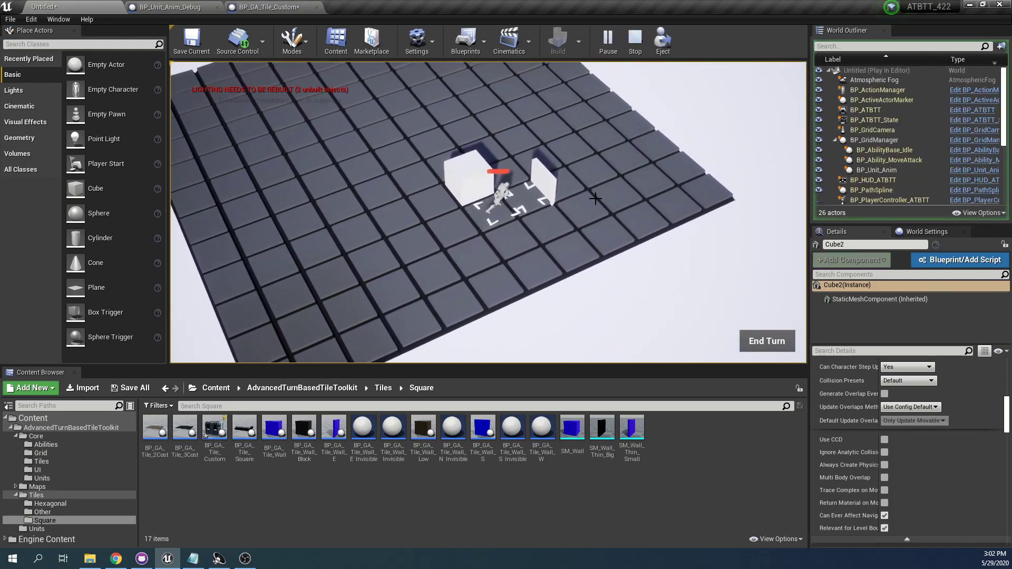
{"action": "left_click", "coordinate": [532, 216]}
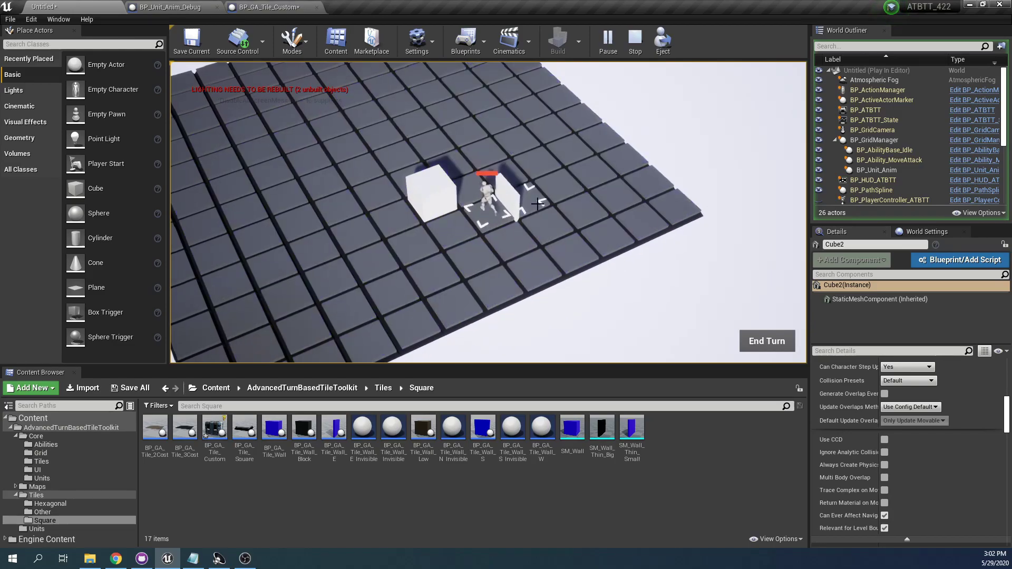
{"action": "key", "text": "q"}
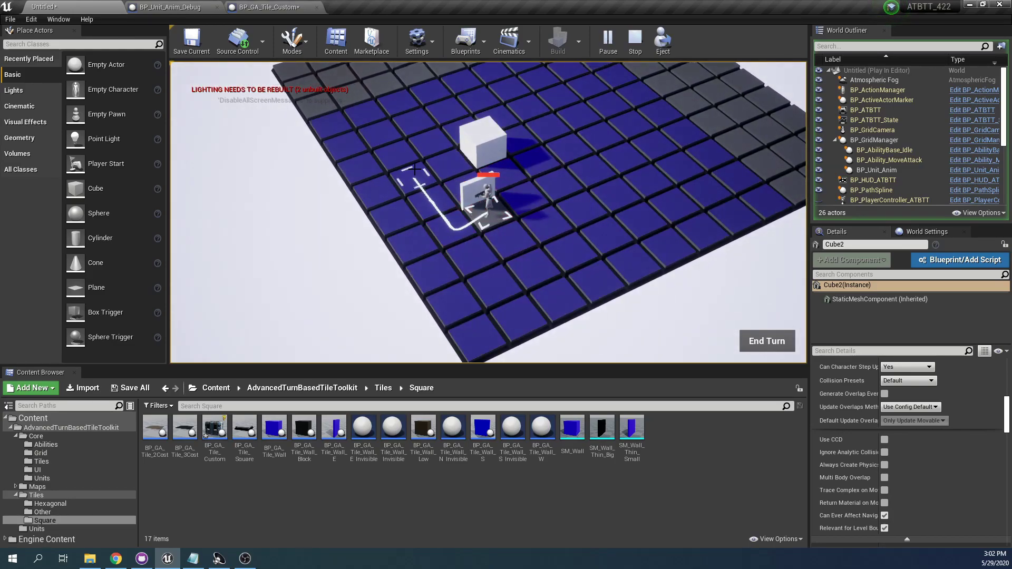
{"action": "key", "text": "e"}
{"action": "key", "text": "Escape"}
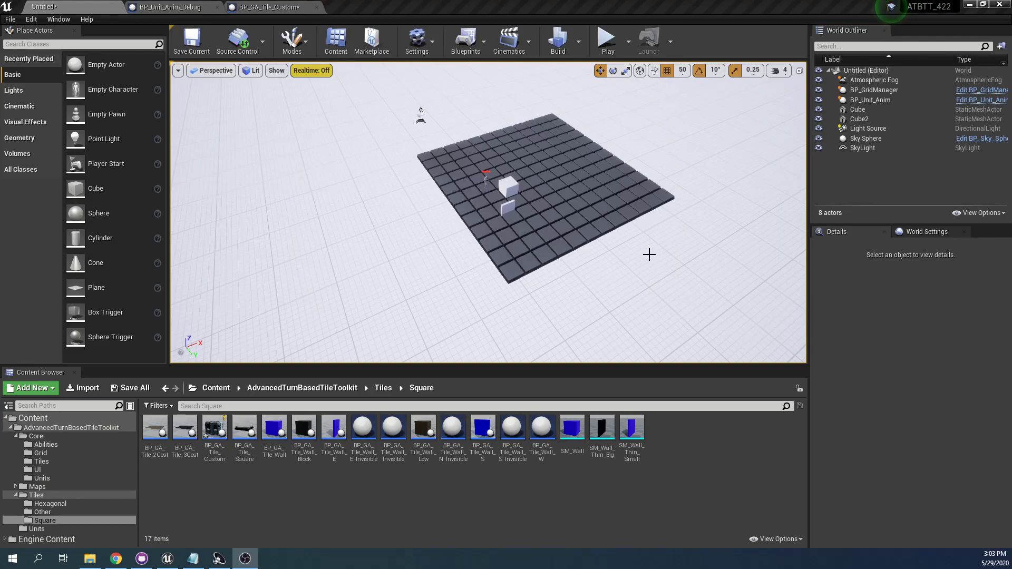
{"action": "key", "text": "w"}
{"action": "right_click_drag", "start_coordinate": [625, 244], "coordinate": [412, 273]}
{"action": "key", "text": "a"}
{"action": "key", "text": "d"}
{"action": "key", "text": "w"}
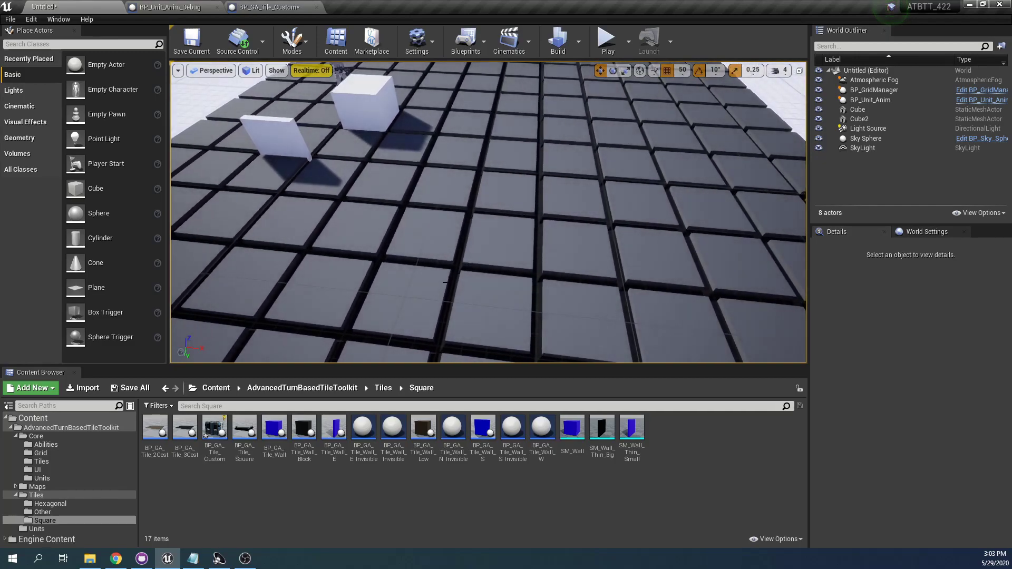
{"action": "right_click_drag", "start_coordinate": [490, 295], "coordinate": [492, 285]}
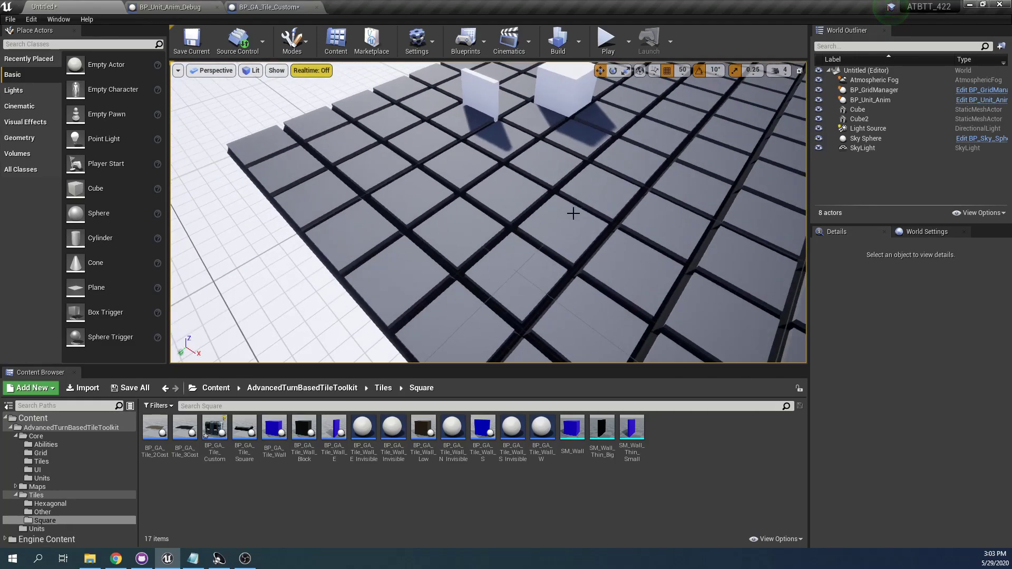
{"action": "key", "text": "a"}
{"action": "right_click_drag", "start_coordinate": [565, 216], "coordinate": [644, 211]}
{"action": "right_click_drag", "start_coordinate": [544, 248], "coordinate": [560, 247]}
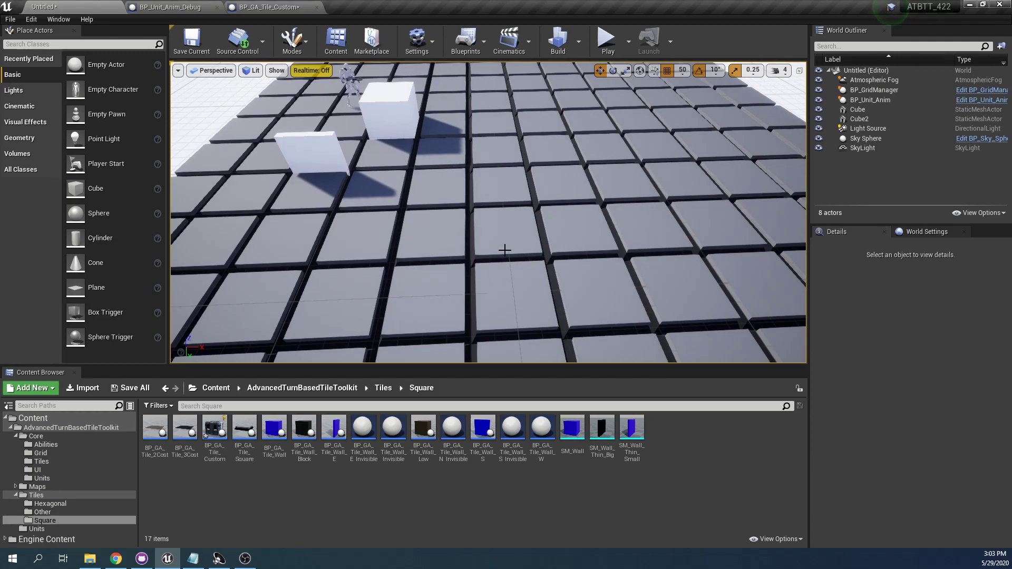
Open the grid manager's blueprint and follow the Activate Grid Manager event through Setup Grid Collision to the Pregenerate Gameplay Grids branch.
{"action": "left_click", "coordinate": [566, 174]}
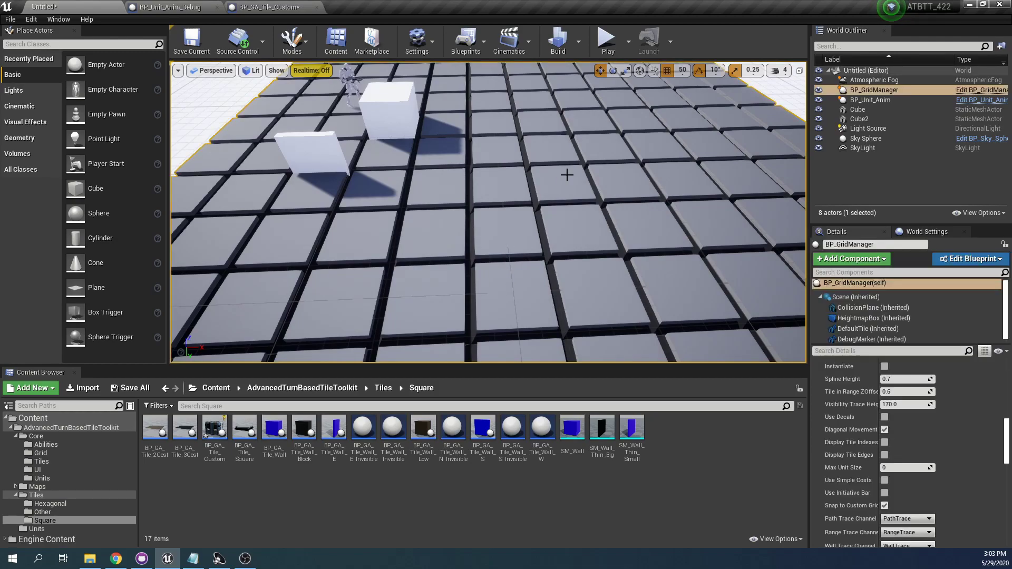
{"action": "left_click", "coordinate": [978, 91]}
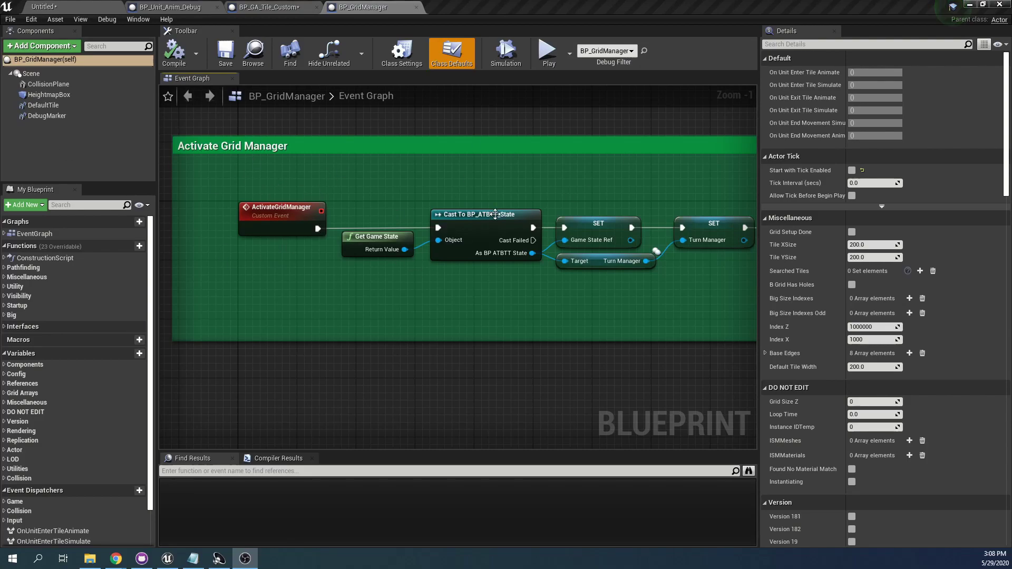
{"action": "right_click_drag", "start_coordinate": [526, 273], "coordinate": [427, 264]}
{"action": "scroll", "coordinate": [428, 265], "scroll_direction": "down", "scroll_amount": 3}
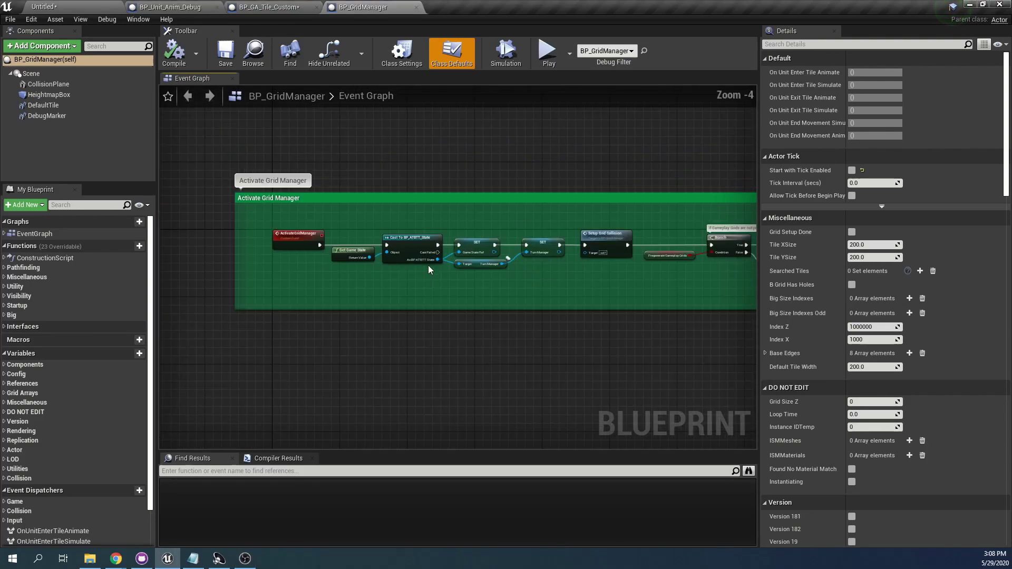
{"action": "right_click_drag", "start_coordinate": [494, 264], "coordinate": [348, 266]}
{"action": "scroll", "coordinate": [529, 286], "scroll_direction": "up", "scroll_amount": 2}
{"action": "scroll", "coordinate": [417, 295], "scroll_direction": "up", "scroll_amount": 2}
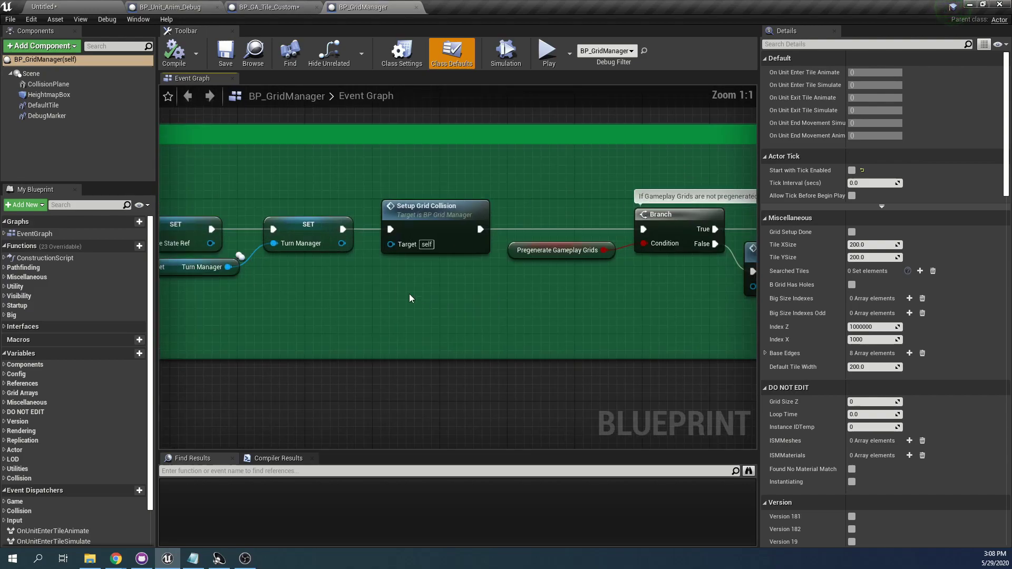
{"action": "left_click", "coordinate": [435, 221]}
{"action": "right_click_drag", "start_coordinate": [528, 274], "coordinate": [236, 255]}
{"action": "scroll", "coordinate": [421, 246], "scroll_direction": "down", "scroll_amount": 2}
{"action": "right_click_drag", "start_coordinate": [421, 245], "coordinate": [340, 264]}
{"action": "scroll", "coordinate": [422, 276], "scroll_direction": "up", "scroll_amount": 2}
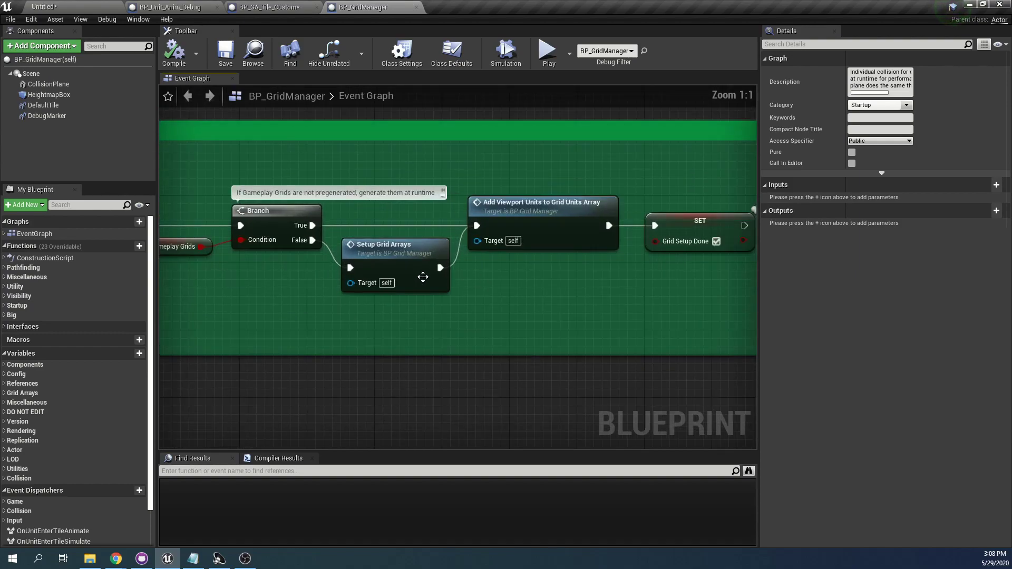
Open the Setup Grid Arrays function and, from inside it, the Generate Grid Edges function.
{"action": "left_click", "coordinate": [414, 249]}
{"action": "right_click_drag", "start_coordinate": [413, 248], "coordinate": [490, 232]}
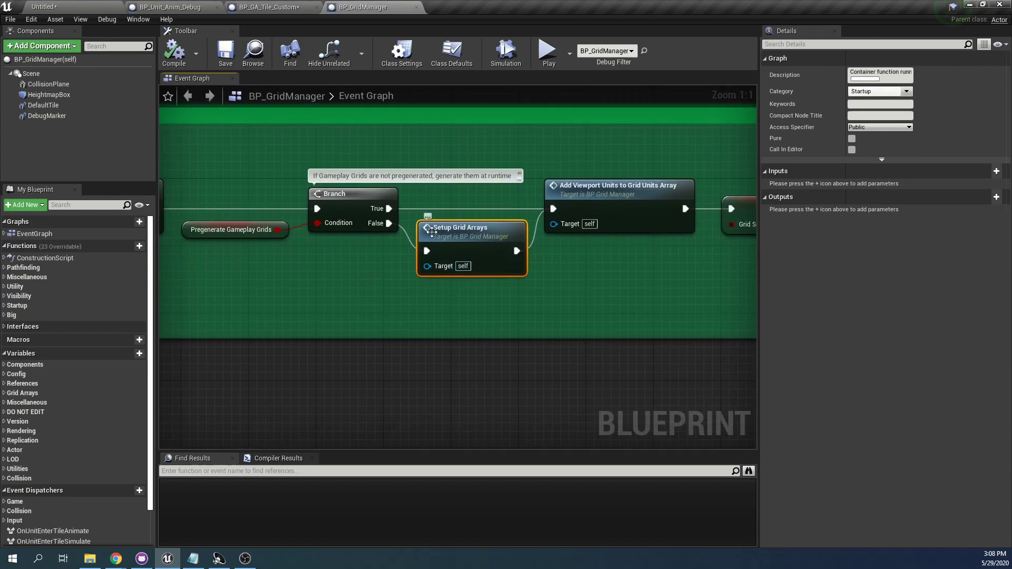
{"action": "double_click", "coordinate": [460, 251]}
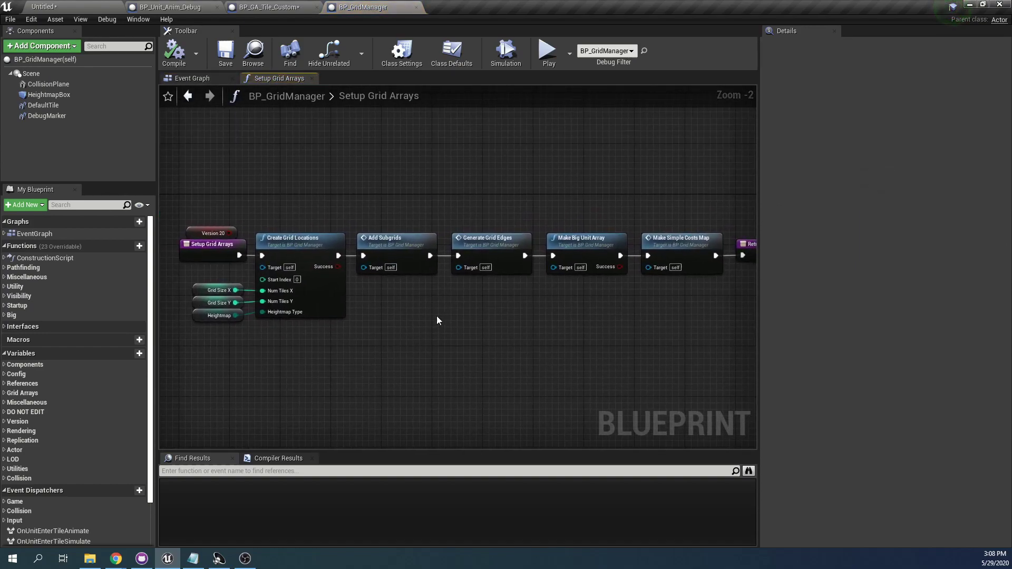
{"action": "right_click_drag", "start_coordinate": [450, 302], "coordinate": [380, 301]}
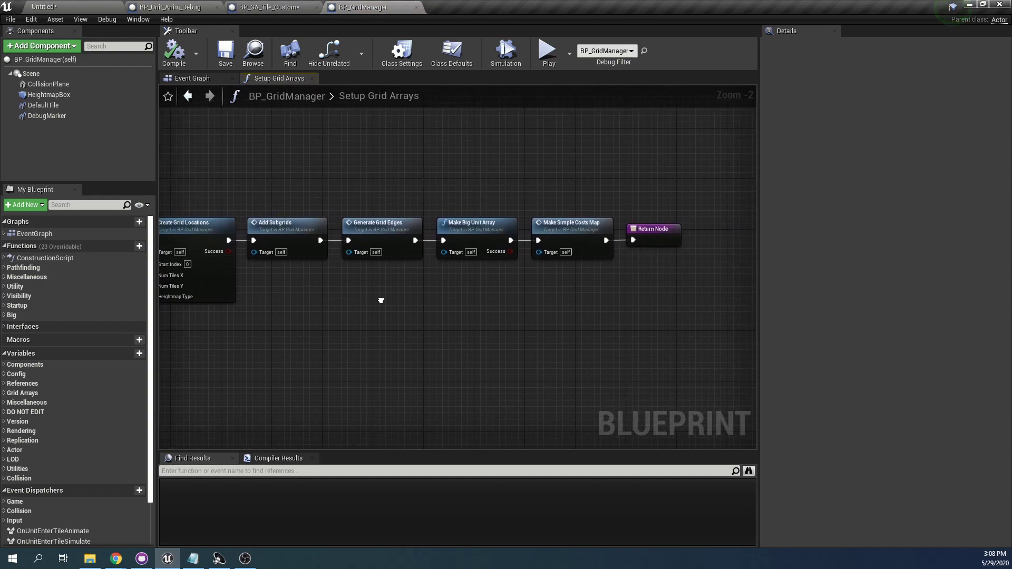
{"action": "double_click", "coordinate": [379, 231]}
{"action": "right_click_drag", "start_coordinate": [343, 334], "coordinate": [412, 273]}
{"action": "scroll", "coordinate": [431, 280], "scroll_direction": "down", "scroll_amount": 1}
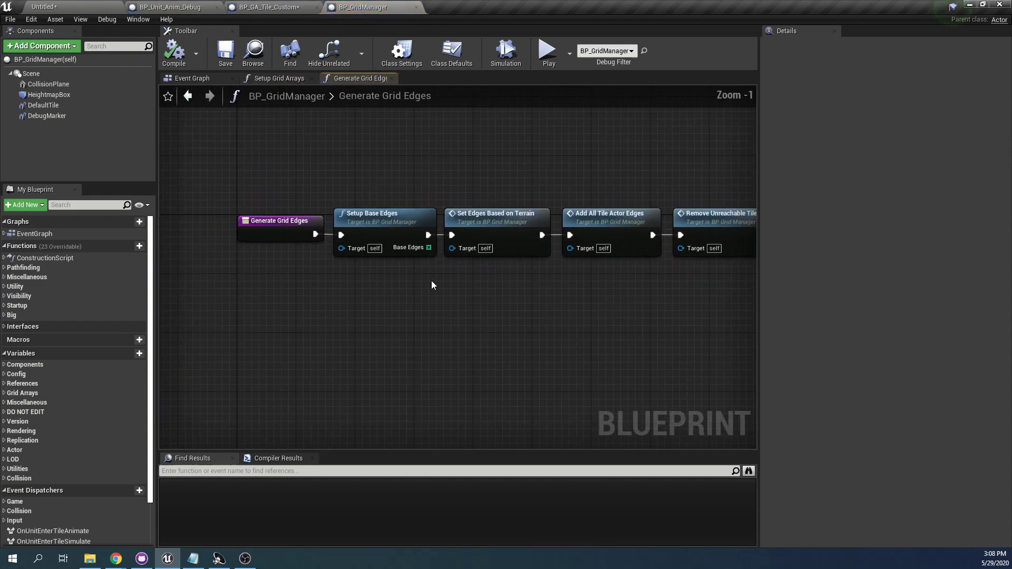
Review the edge-building calls in Generate Grid Edges and open the Set Edges Based on Terrain function.
{"action": "right_click_drag", "start_coordinate": [652, 319], "coordinate": [470, 312]}
{"action": "left_click_drag", "start_coordinate": [456, 314], "coordinate": [458, 143]}
{"action": "scroll", "coordinate": [458, 142], "scroll_direction": "up", "scroll_amount": 1}
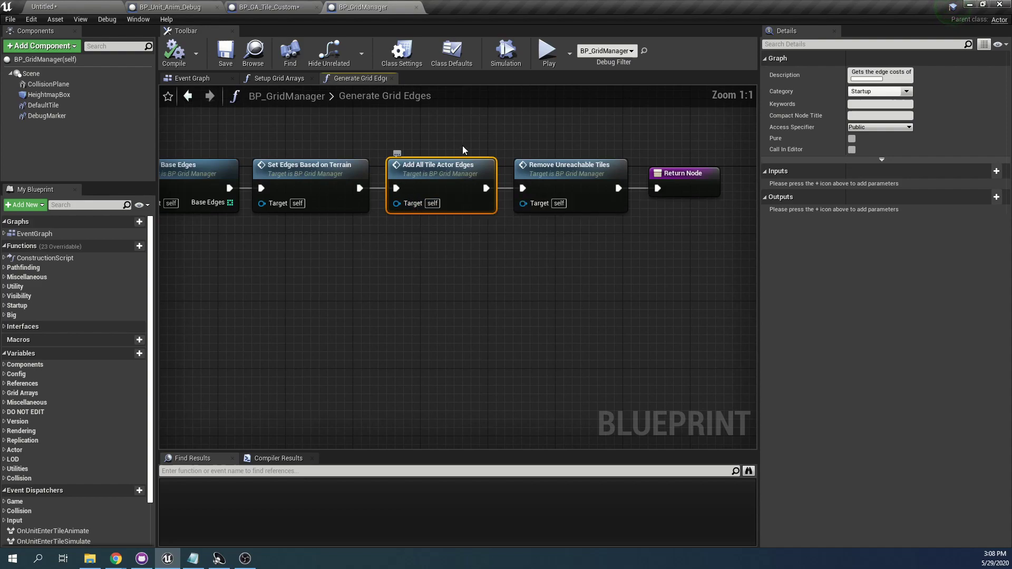
{"action": "right_click_drag", "start_coordinate": [450, 242], "coordinate": [448, 295]}
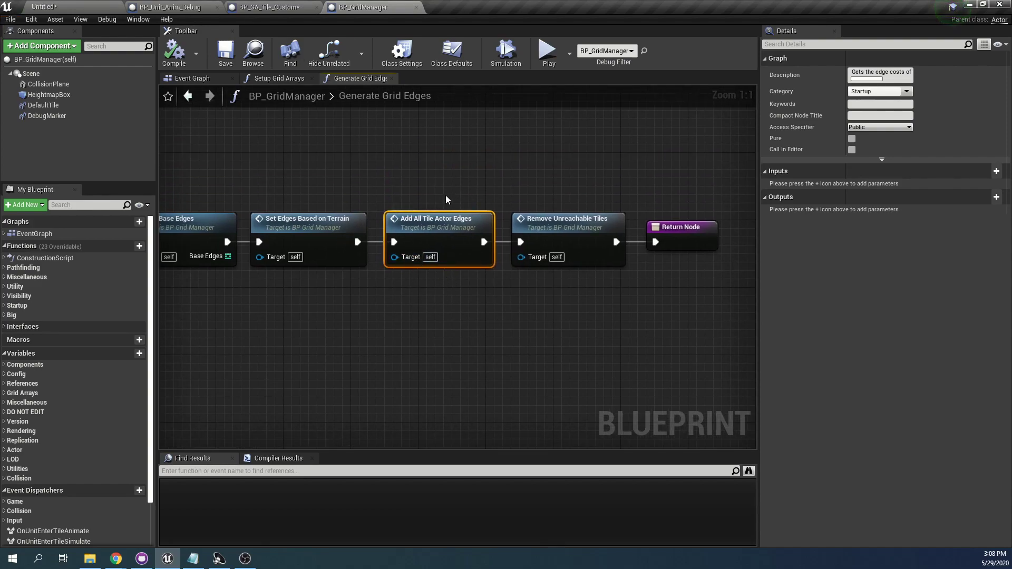
{"action": "left_click", "coordinate": [451, 182]}
{"action": "right_click_drag", "start_coordinate": [457, 202], "coordinate": [580, 188]}
{"action": "left_click", "coordinate": [453, 213]}
{"action": "mouse_move", "coordinate": [445, 235]}
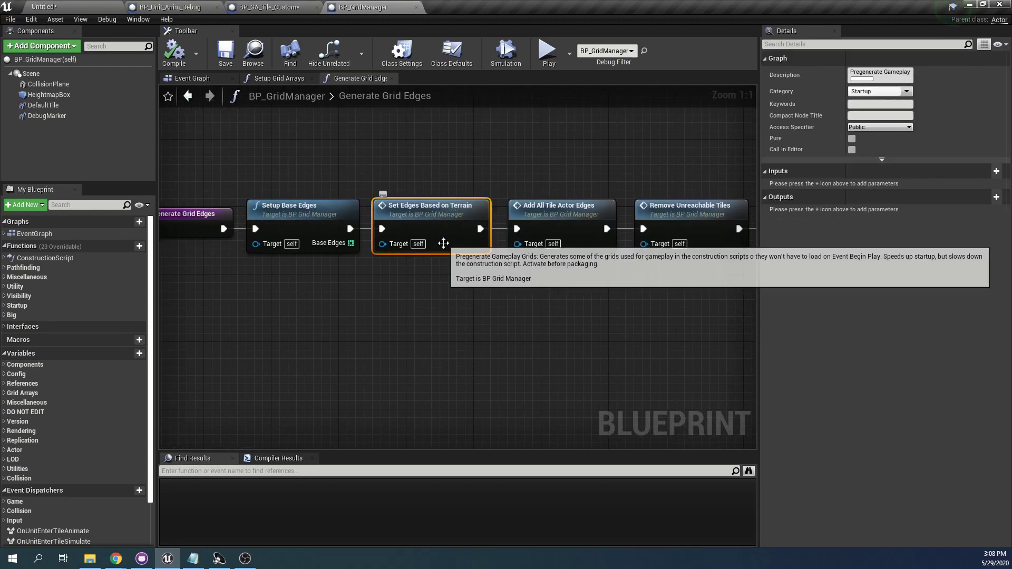
{"action": "double_click", "coordinate": [445, 225]}
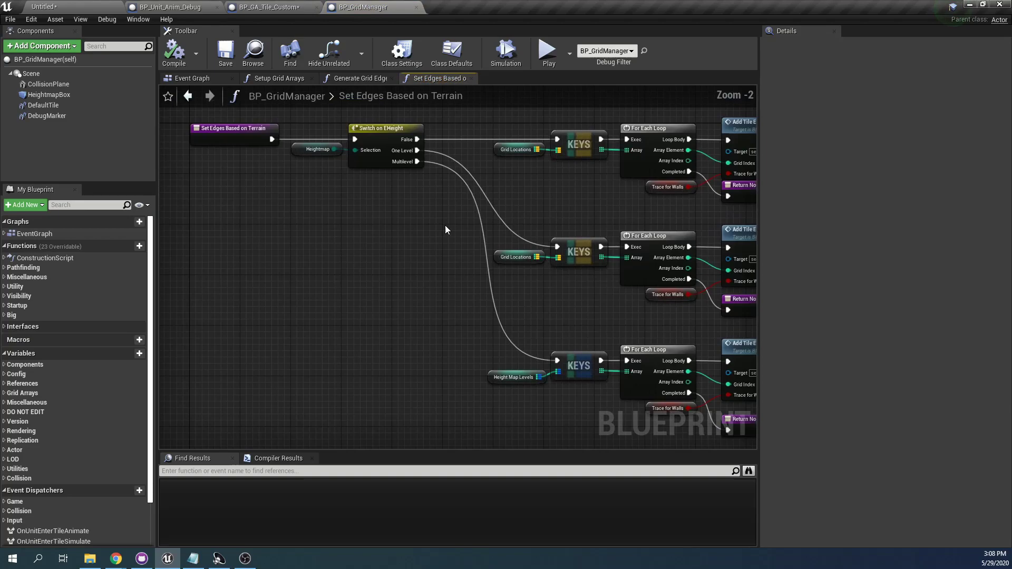
Examine how Set Edges Based on Terrain switches on the Heightmap variable, including that variable's default value.
{"action": "scroll", "coordinate": [219, 224], "scroll_direction": "up", "scroll_amount": 2}
{"action": "right_click_drag", "start_coordinate": [220, 224], "coordinate": [499, 234]}
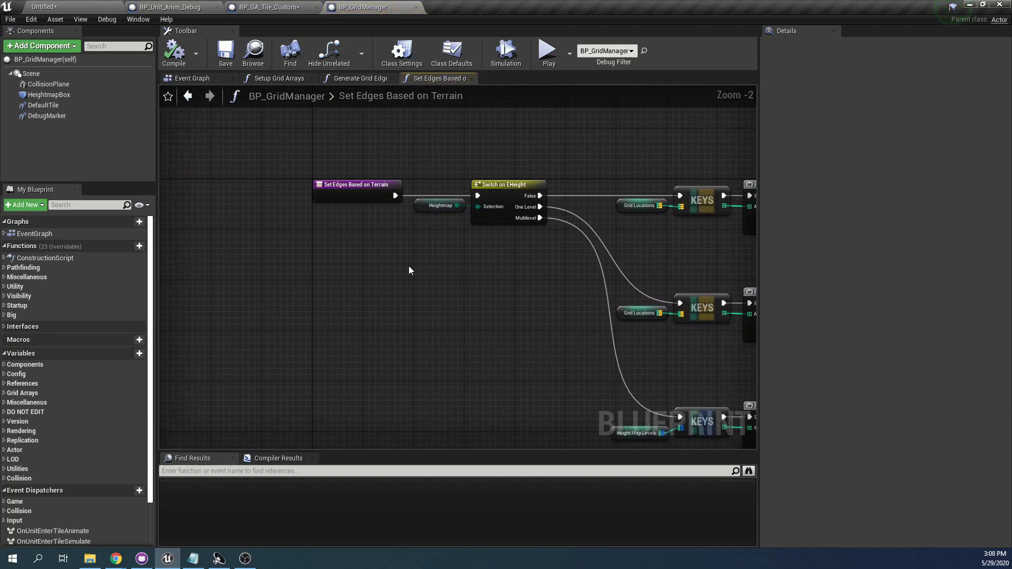
{"action": "left_click_drag", "start_coordinate": [409, 266], "coordinate": [501, 204]}
{"action": "right_click_drag", "start_coordinate": [533, 268], "coordinate": [345, 237]}
{"action": "left_click", "coordinate": [264, 171]}
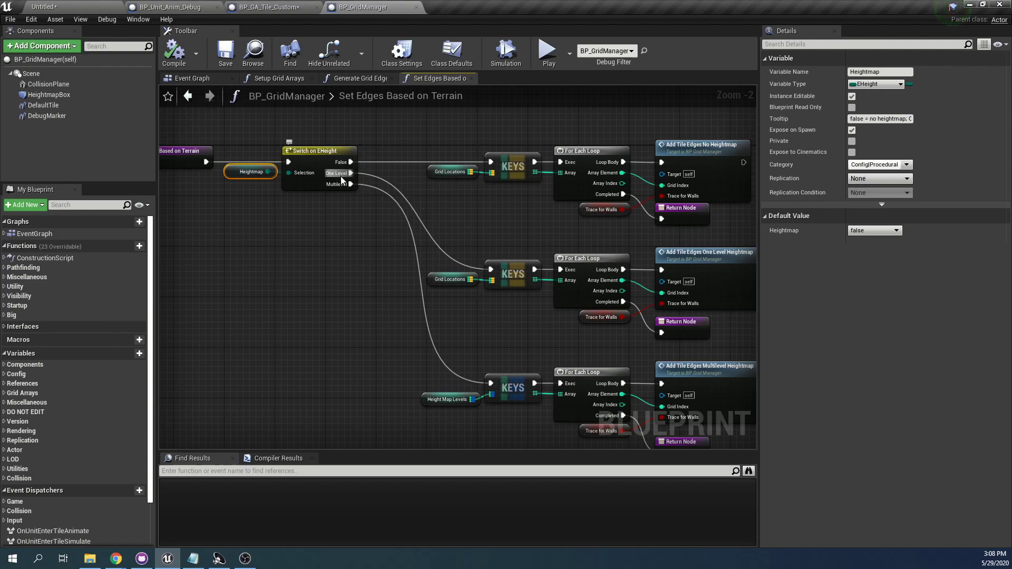
{"action": "left_click", "coordinate": [265, 250]}
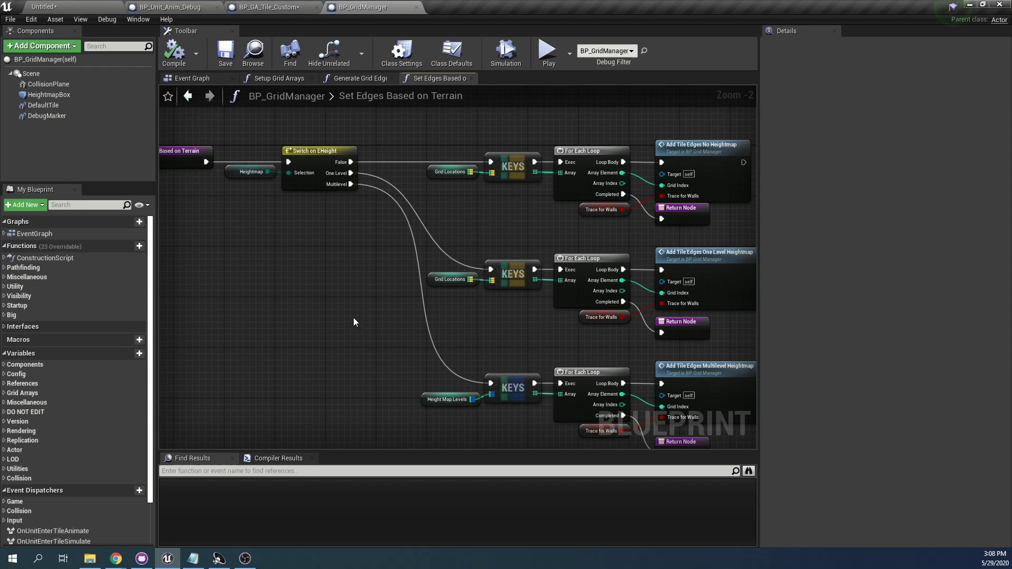
{"action": "right_click_drag", "start_coordinate": [345, 295], "coordinate": [373, 334]}
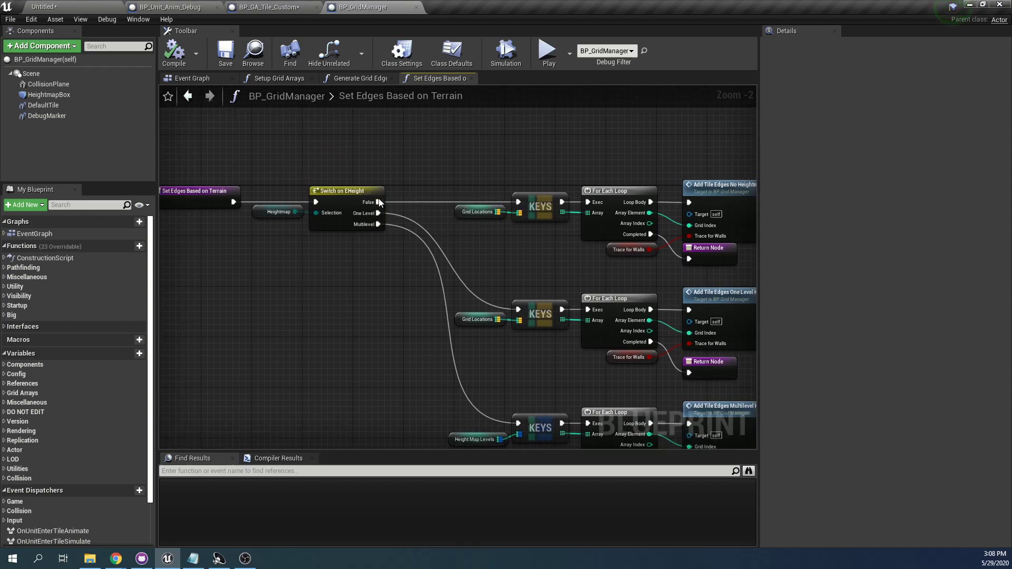
{"action": "right_click_drag", "start_coordinate": [379, 203], "coordinate": [320, 199]}
{"action": "left_click", "coordinate": [219, 208]}
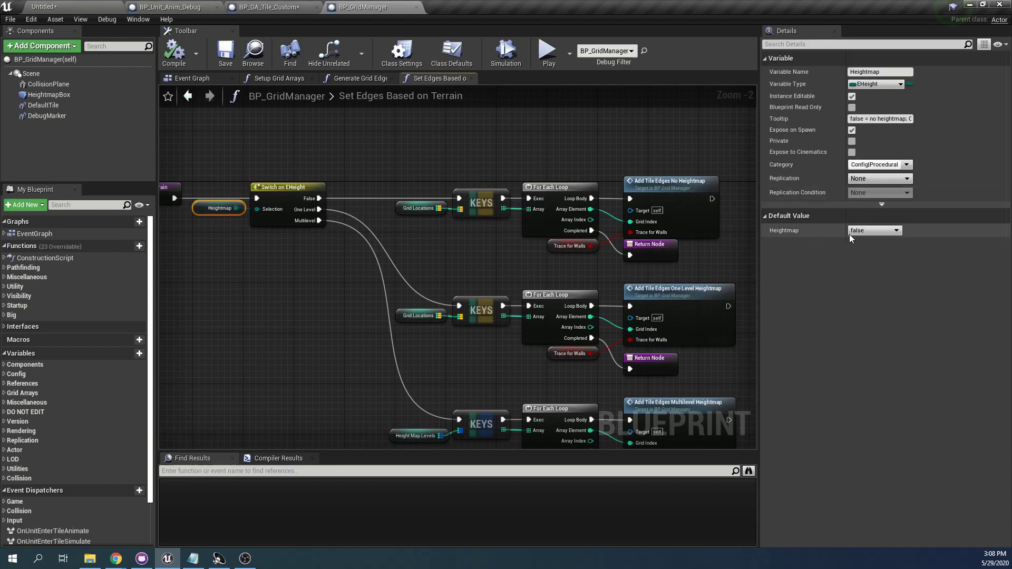
Open the Add Tile Edges No Heightmap function and bring its Trace on Grid node into view.
{"action": "right_click_drag", "start_coordinate": [709, 208], "coordinate": [589, 168]}
{"action": "left_click", "coordinate": [589, 168]}
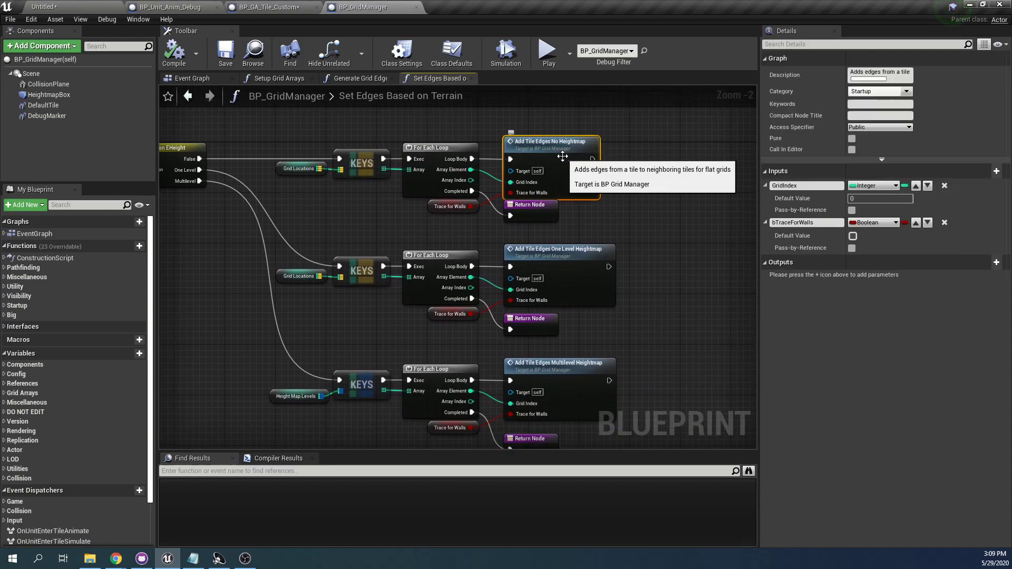
{"action": "double_click", "coordinate": [562, 156]}
{"action": "scroll", "coordinate": [555, 305], "scroll_direction": "up", "scroll_amount": 5}
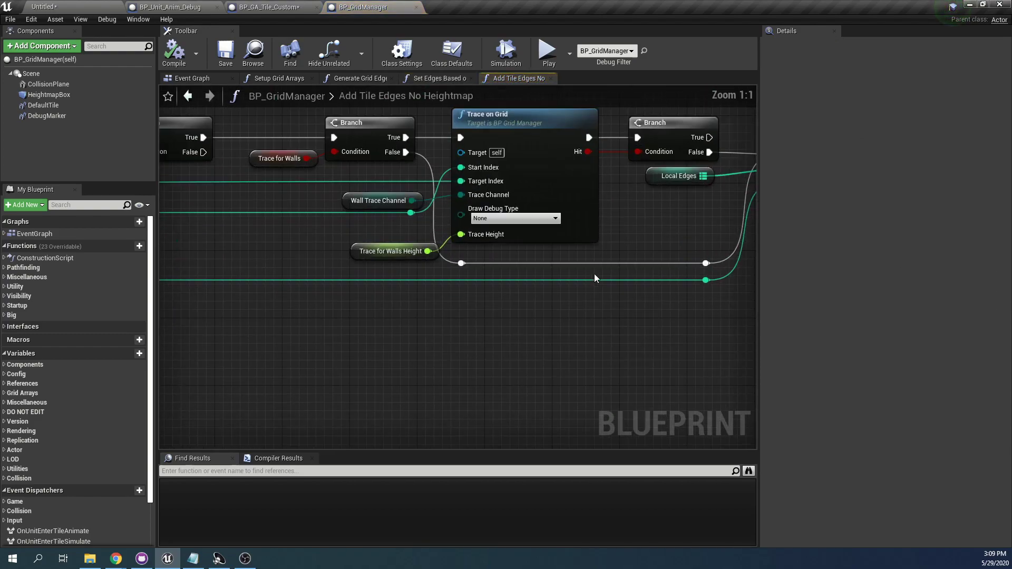
Set the Trace on Grid node's Draw Debug Type to Persistent and compile the blueprint.
{"action": "left_click", "coordinate": [501, 218]}
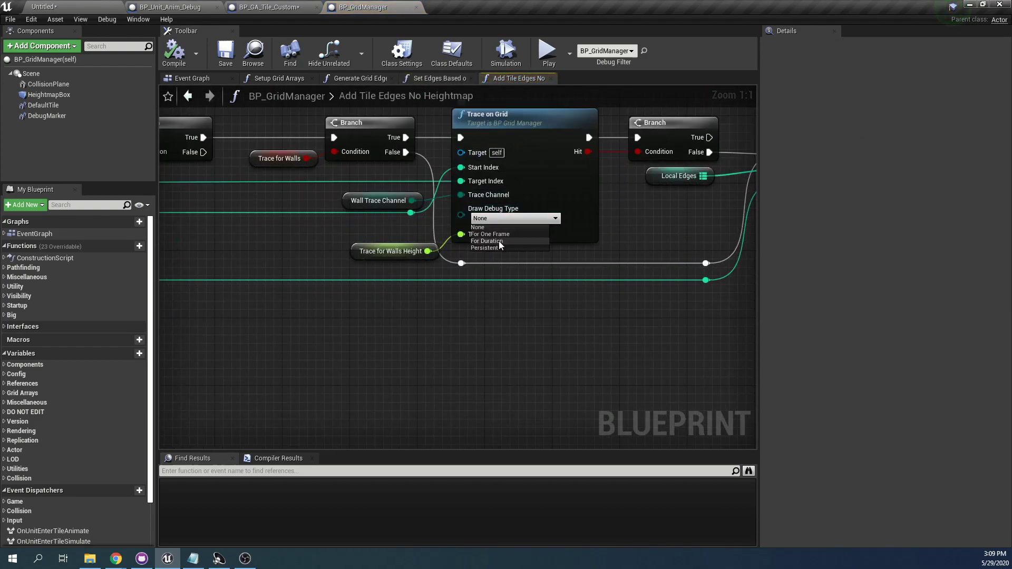
{"action": "left_click", "coordinate": [502, 249]}
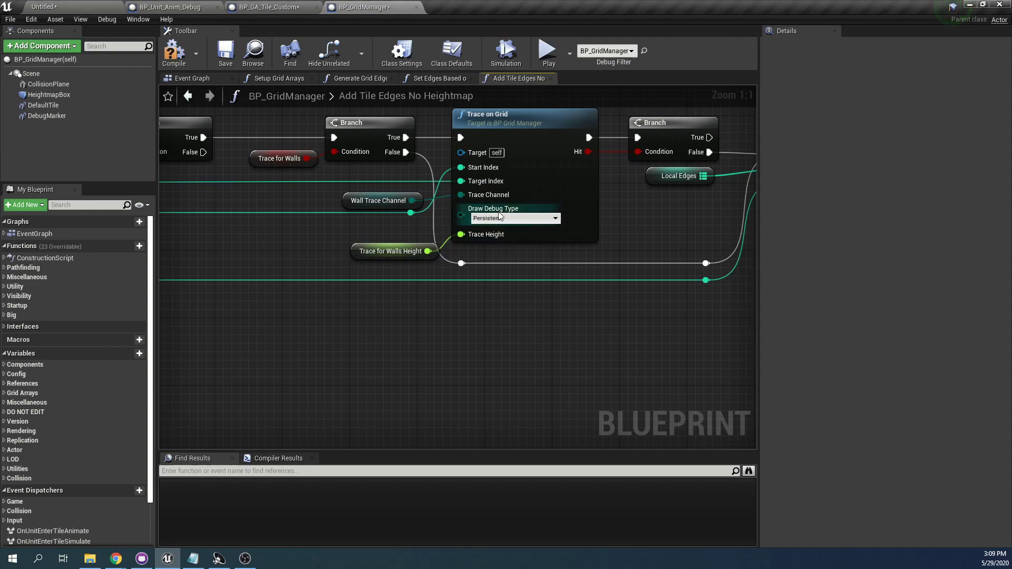
{"action": "left_click", "coordinate": [172, 56]}
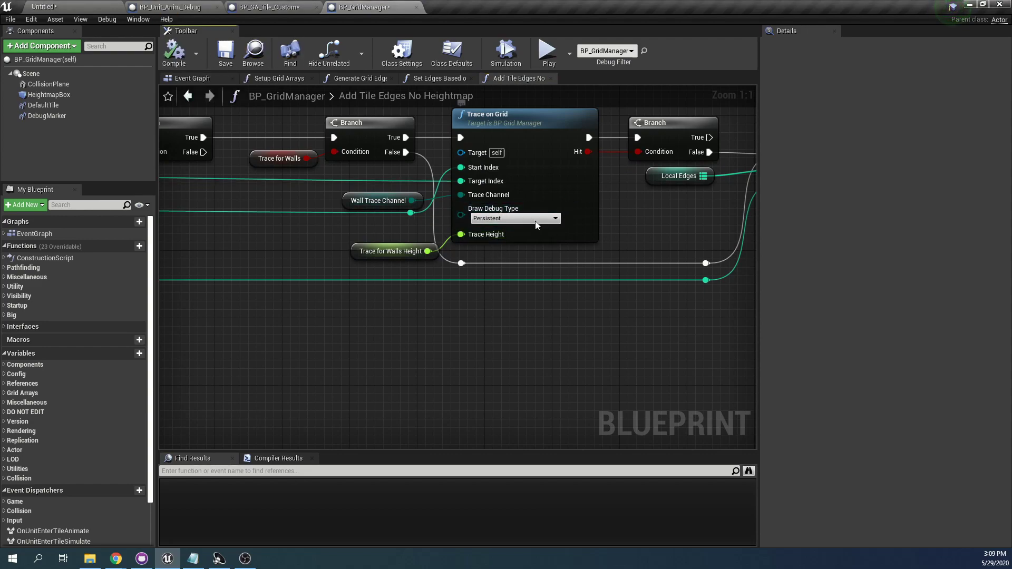
Play-test the level, inspecting the debug wall traces between tiles and around the cube and thin wall, and end the session.
{"action": "left_click", "coordinate": [51, 5]}
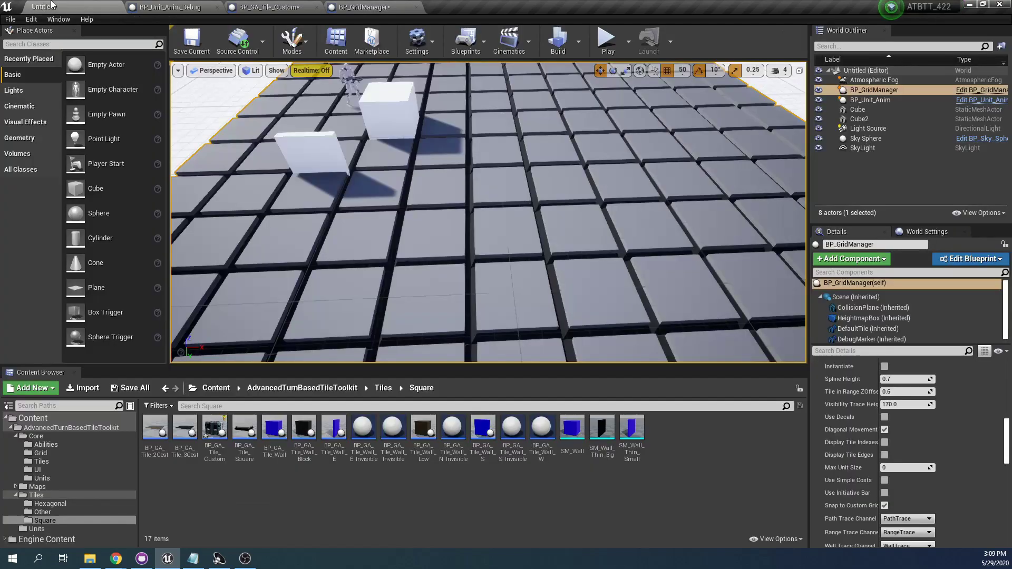
{"action": "left_click", "coordinate": [610, 45]}
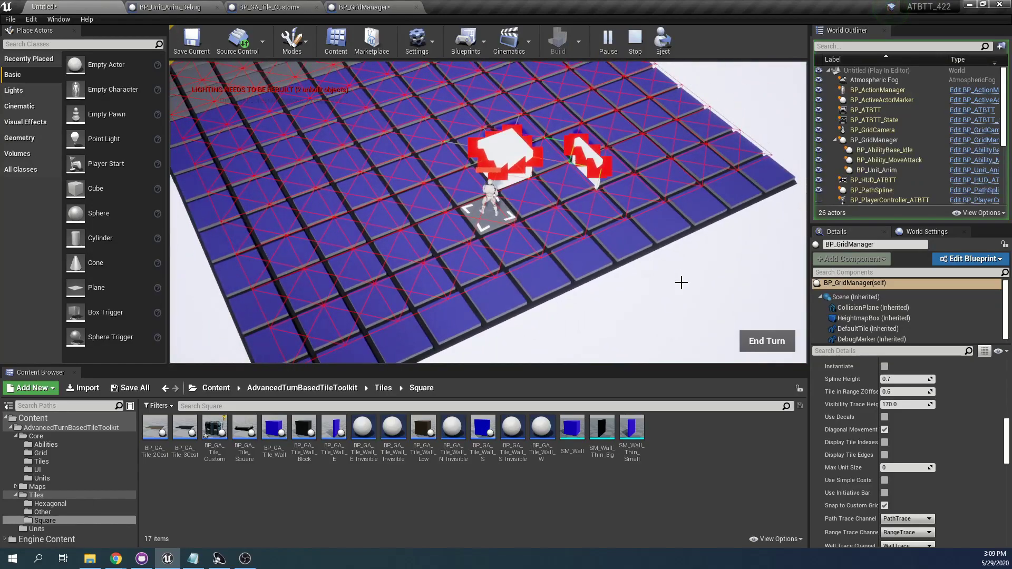
{"action": "key", "text": "d"}
{"action": "scroll", "coordinate": [581, 197], "scroll_direction": "up", "scroll_amount": 3}
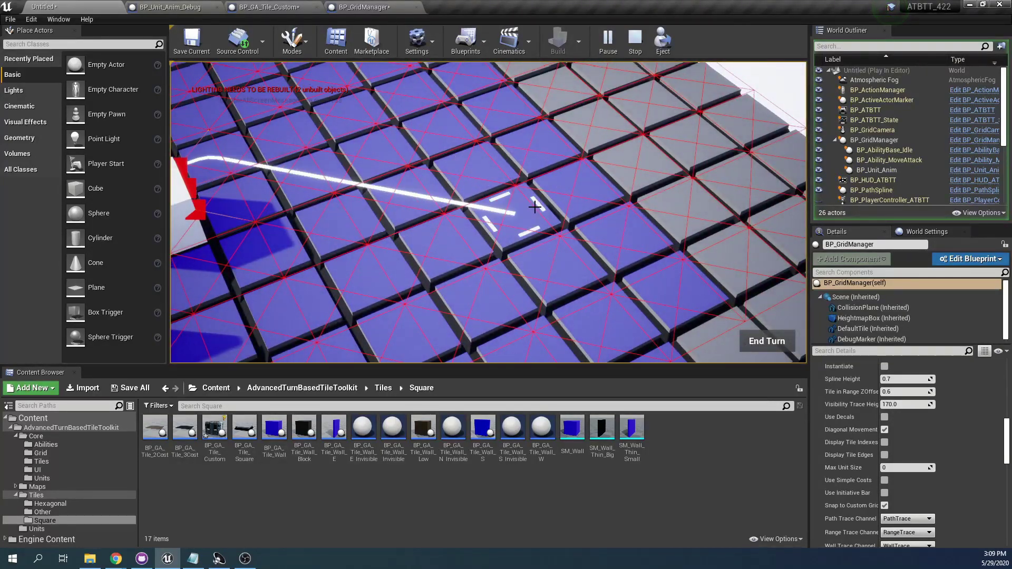
{"action": "scroll", "coordinate": [548, 222], "scroll_direction": "up", "scroll_amount": 3}
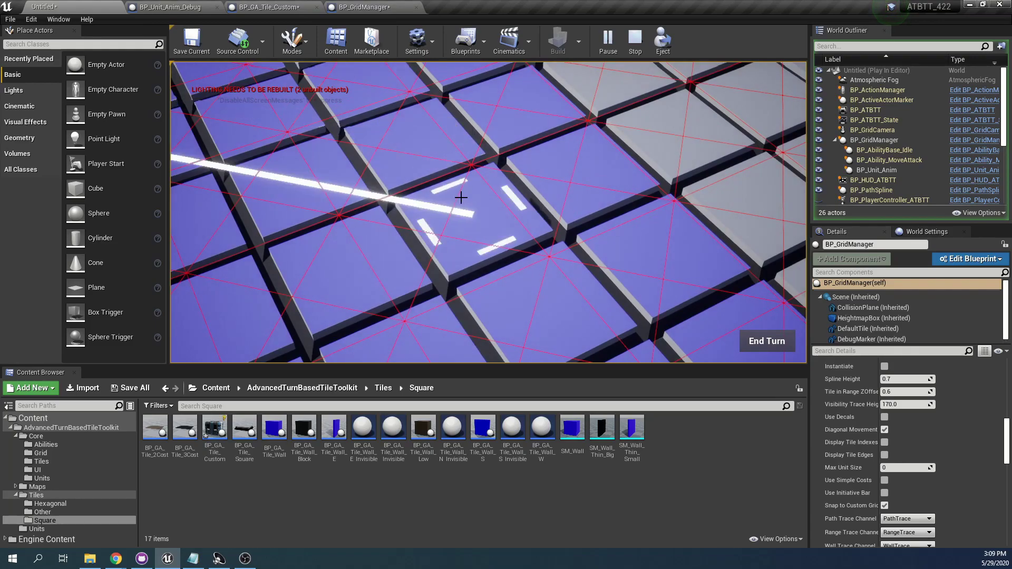
{"action": "scroll", "coordinate": [463, 210], "scroll_direction": "down", "scroll_amount": 6}
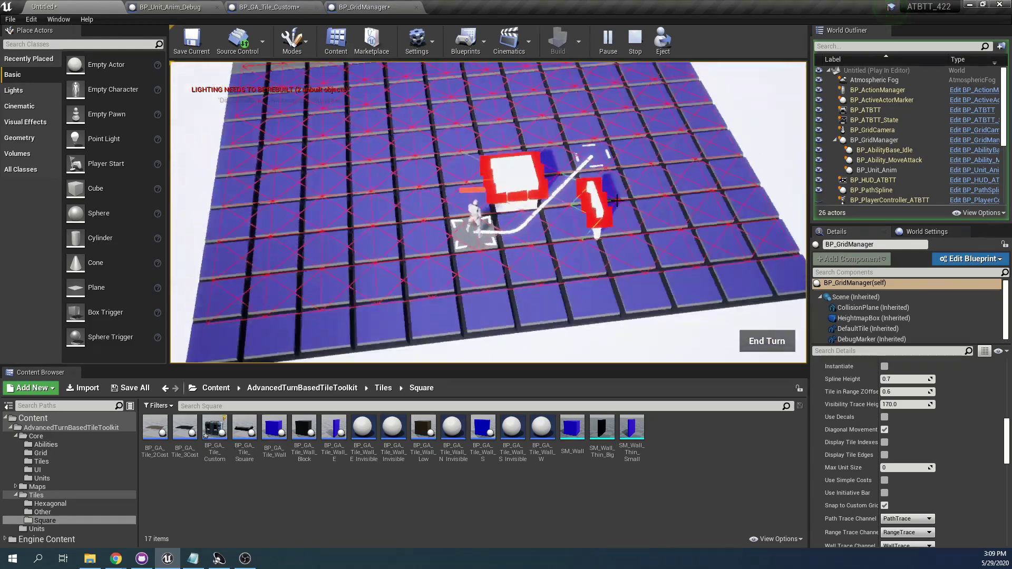
{"action": "scroll", "coordinate": [615, 200], "scroll_direction": "up", "scroll_amount": 6}
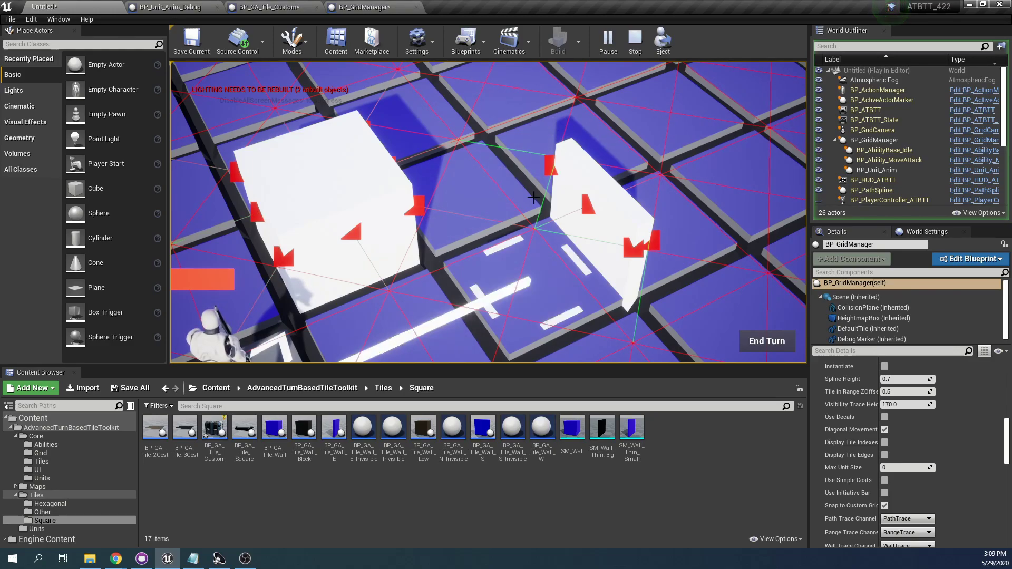
{"action": "scroll", "coordinate": [542, 206], "scroll_direction": "down", "scroll_amount": 3}
{"action": "key", "text": "q"}
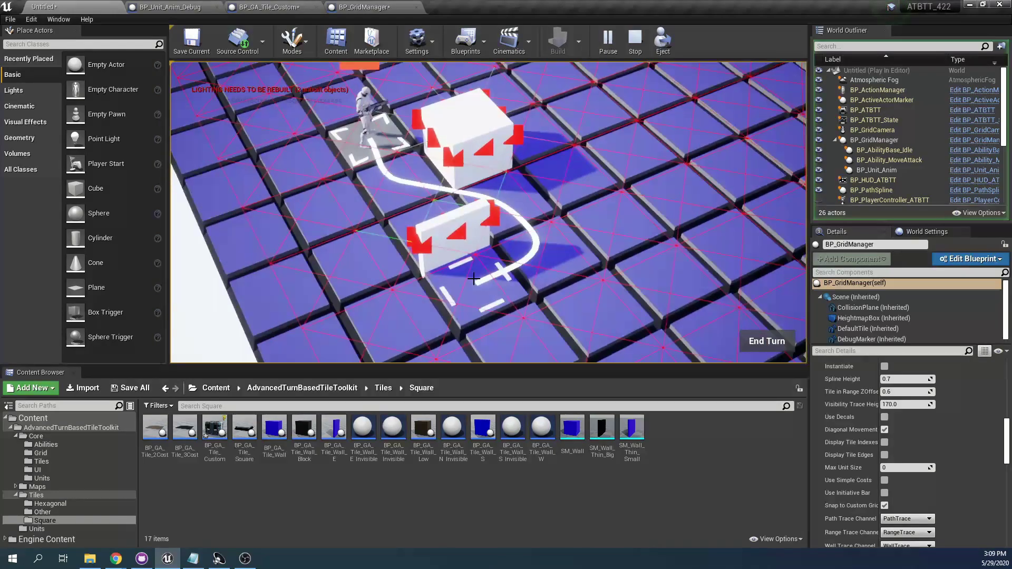
{"action": "key", "text": "Escape"}
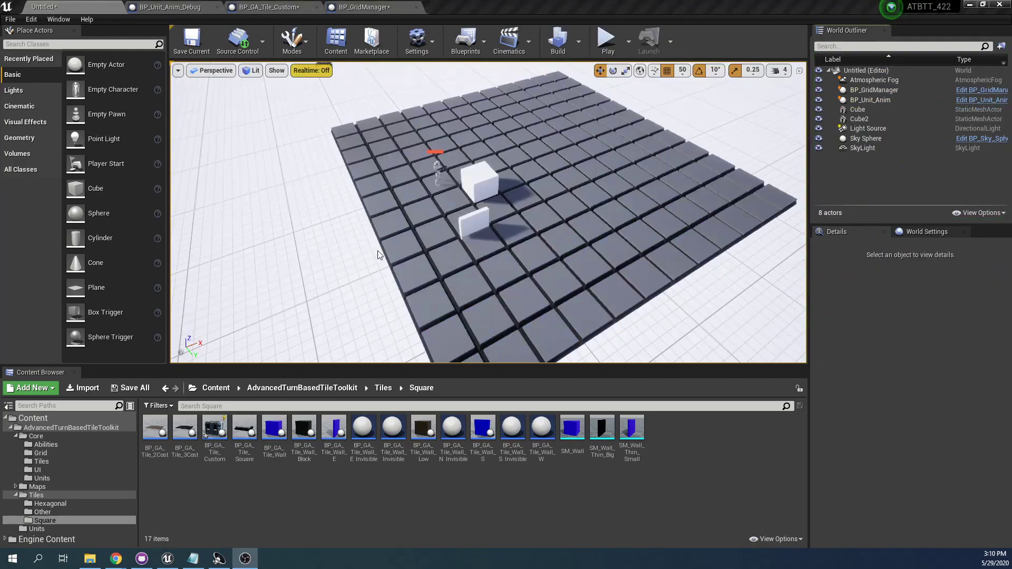
Shorten the thin wall by scaling it down along its X axis.
{"action": "left_click", "coordinate": [473, 219]}
{"action": "key", "text": "f"}
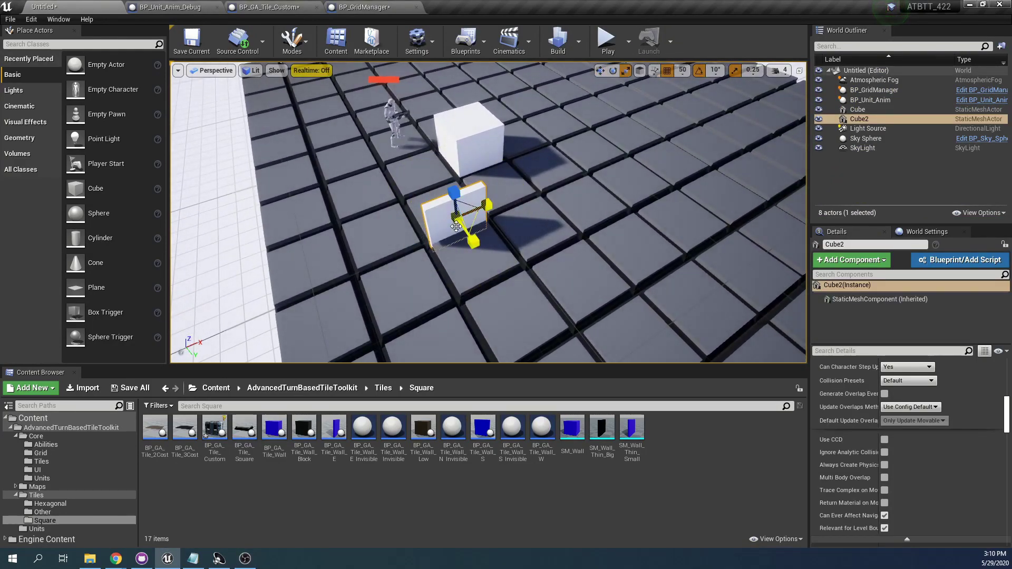
{"action": "left_click_drag", "start_coordinate": [487, 206], "coordinate": [479, 209]}
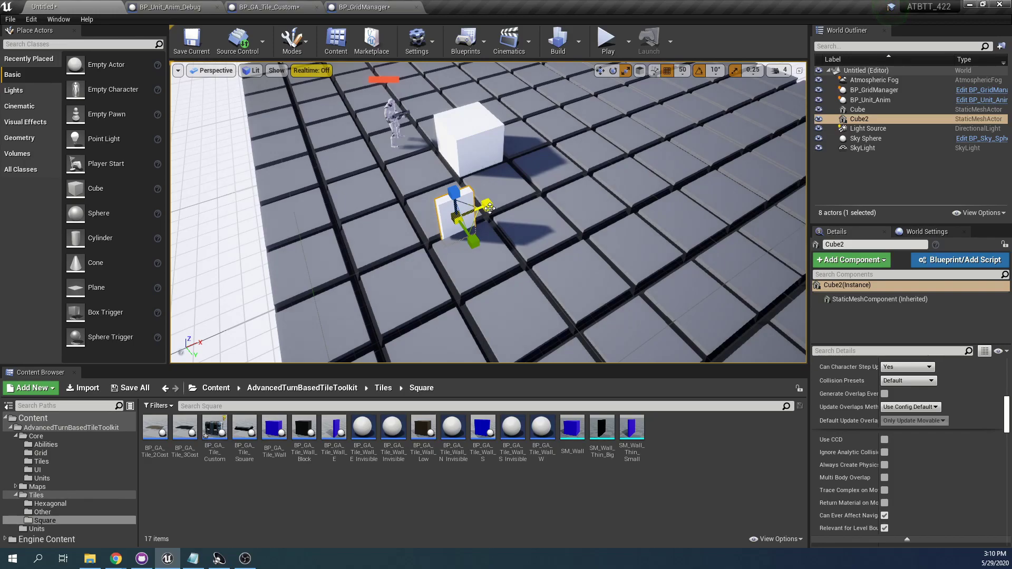
Play-test the level, moving the unit between tiles around the shortened thin wall and the cube to check the wall traces.
{"action": "left_click", "coordinate": [616, 42]}
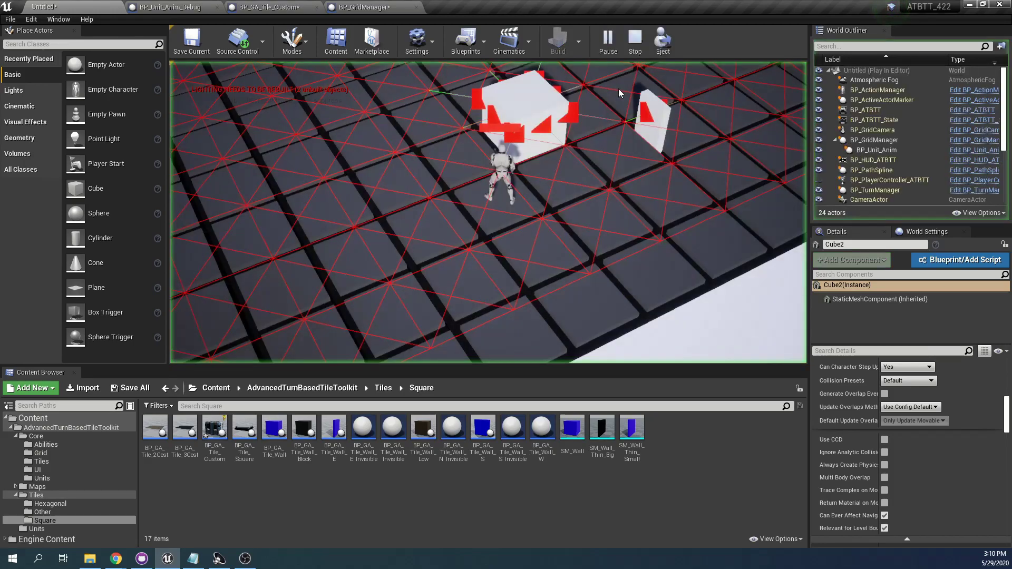
{"action": "left_click", "coordinate": [570, 139]}
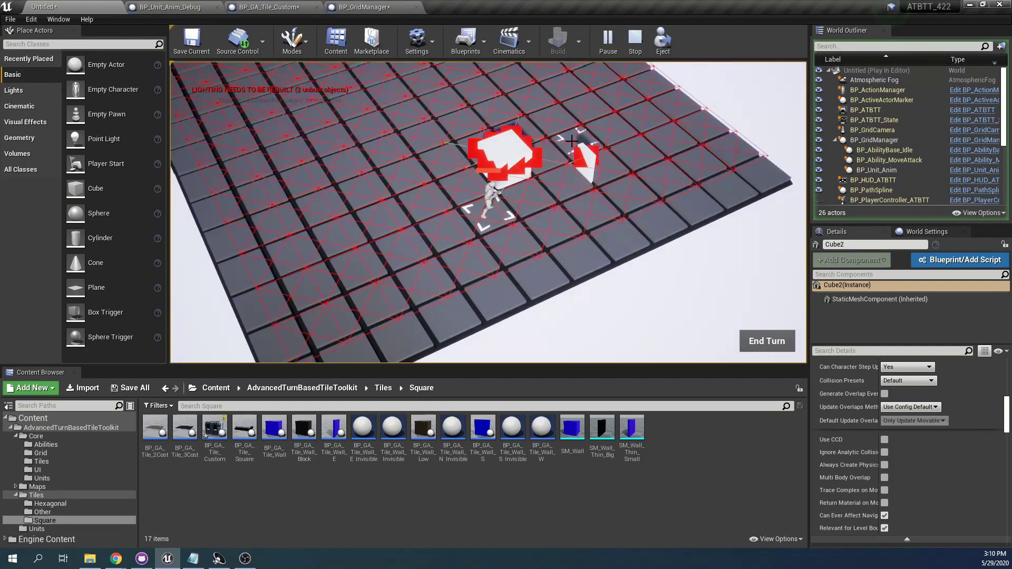
{"action": "scroll", "coordinate": [593, 194], "scroll_direction": "up", "scroll_amount": 4}
{"action": "key", "text": "q"}
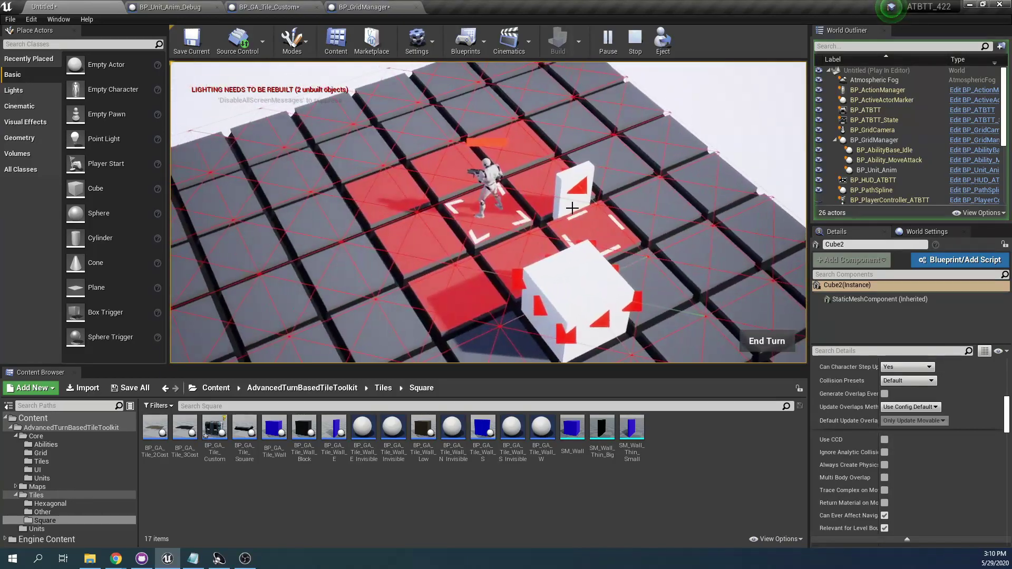
{"action": "left_click", "coordinate": [504, 210]}
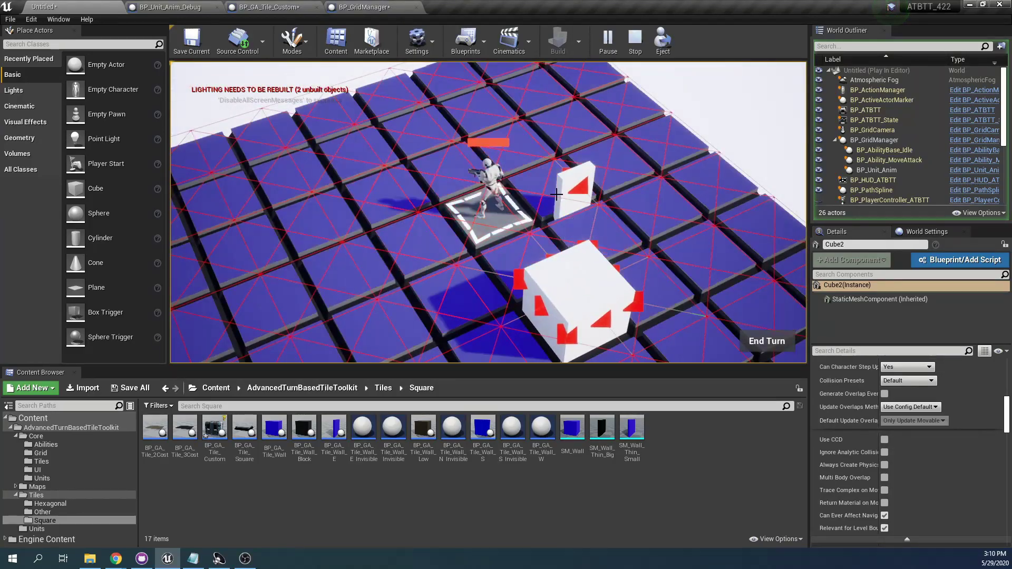
{"action": "left_click", "coordinate": [566, 222]}
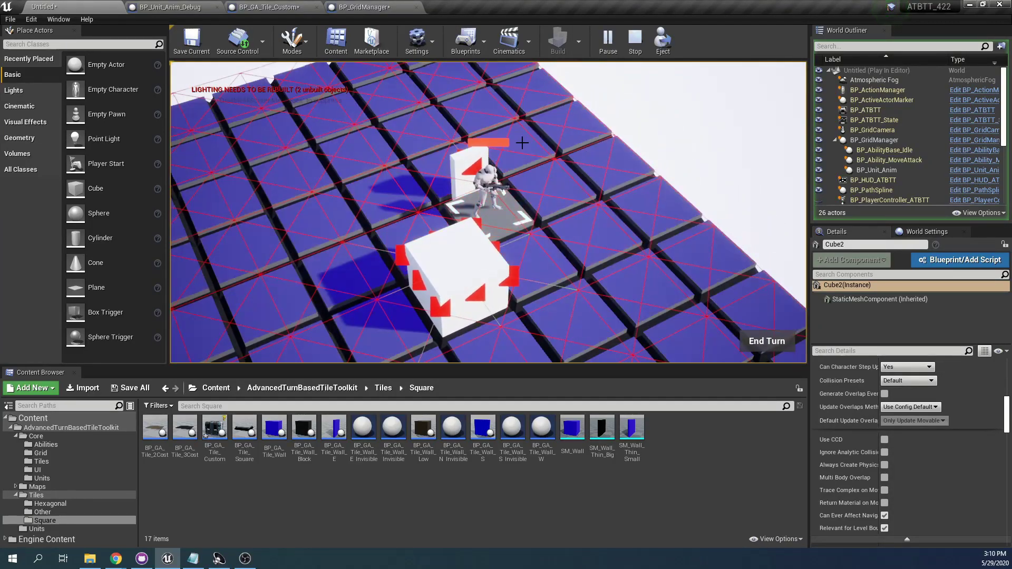
{"action": "key", "text": "q"}
{"action": "left_click", "coordinate": [577, 233]}
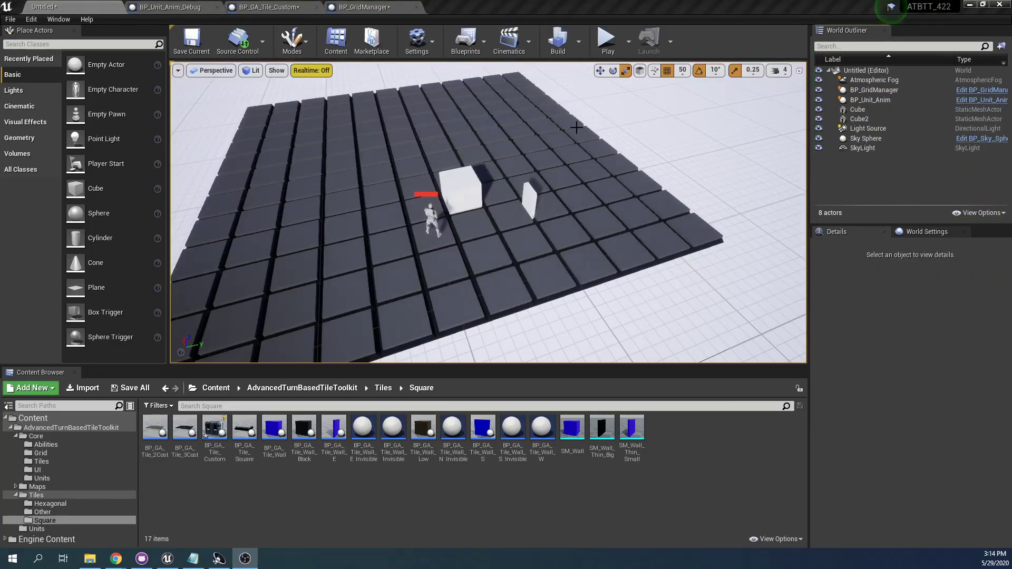
Set the large cube's Collision Presets to Custom and its WallTrace response to Ignore.
{"action": "left_click", "coordinate": [471, 199]}
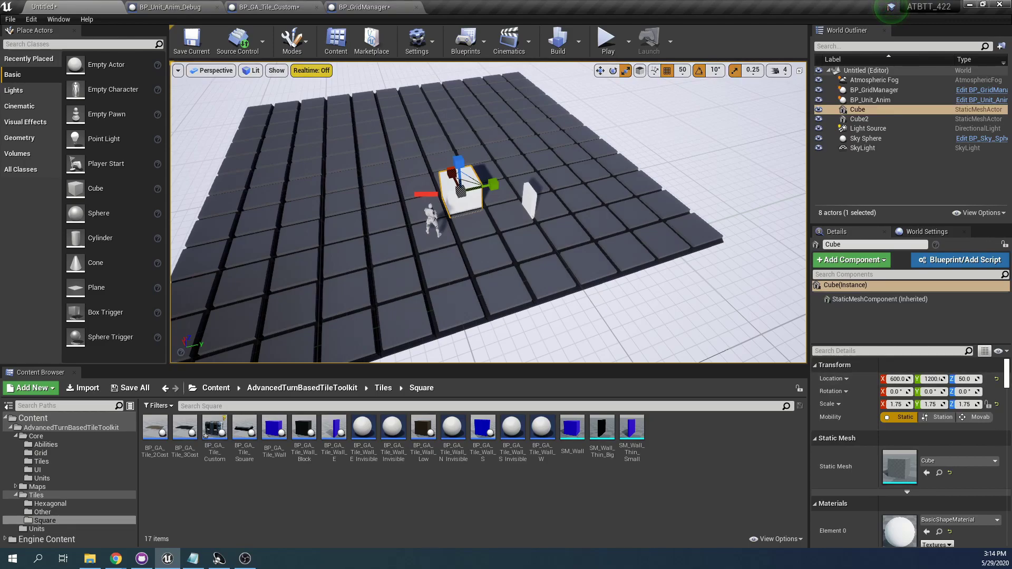
{"action": "left_click", "coordinate": [826, 351]}
{"action": "type", "text": "c"}
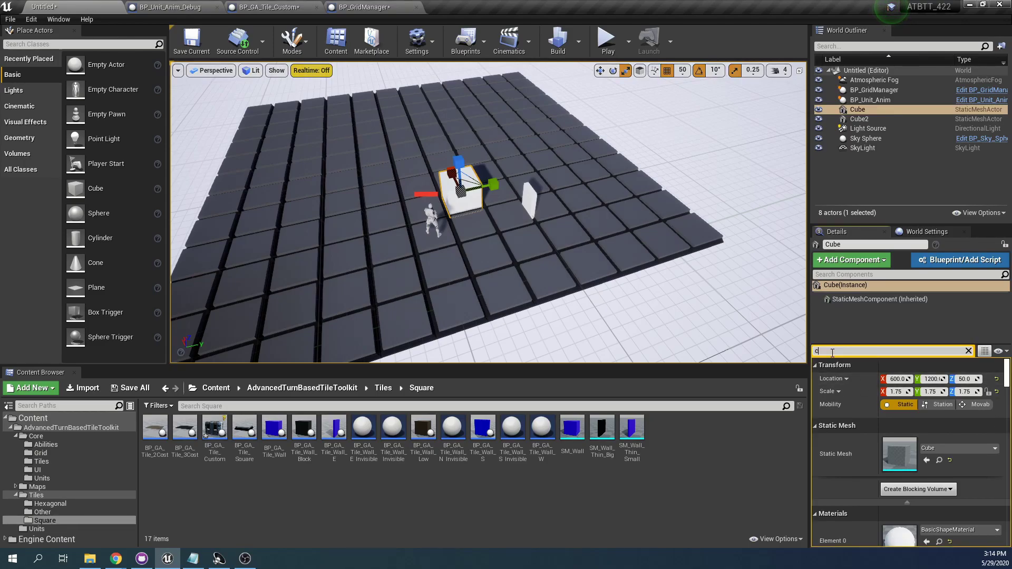
{"action": "type", "text": "oll"}
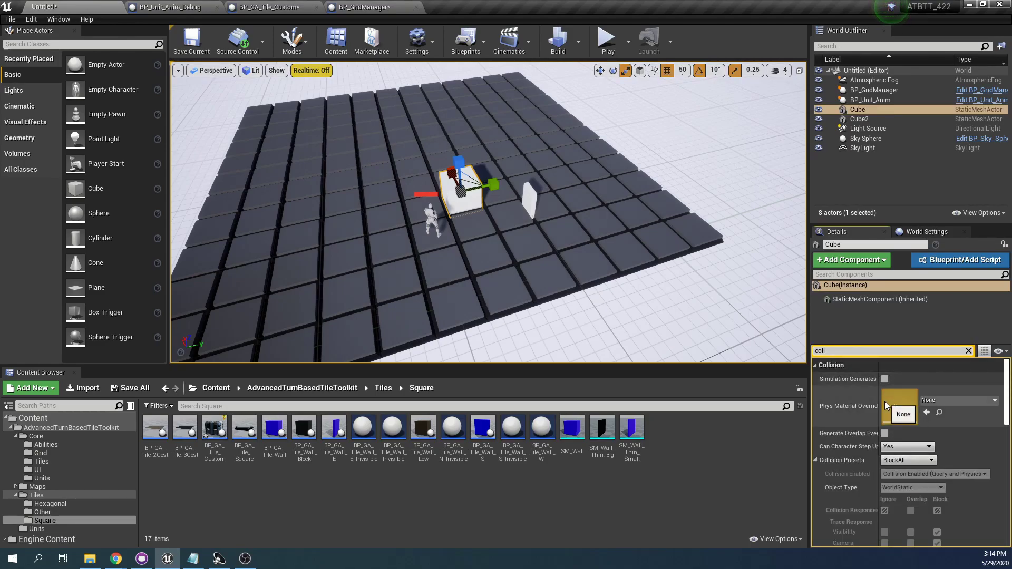
{"action": "left_click", "coordinate": [907, 427]}
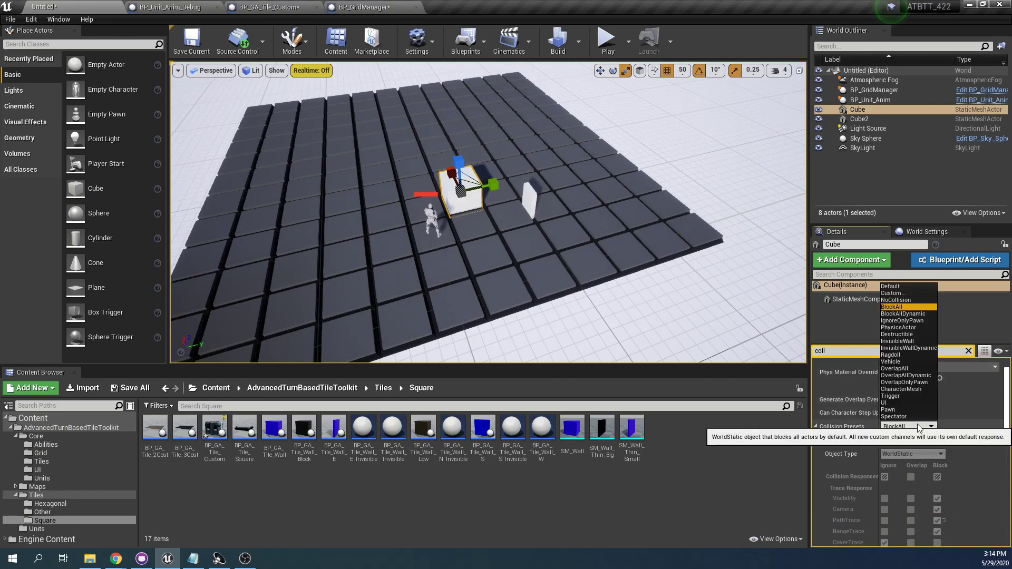
{"action": "left_click", "coordinate": [909, 295]}
{"action": "scroll", "coordinate": [920, 482], "scroll_direction": "down", "scroll_amount": 3}
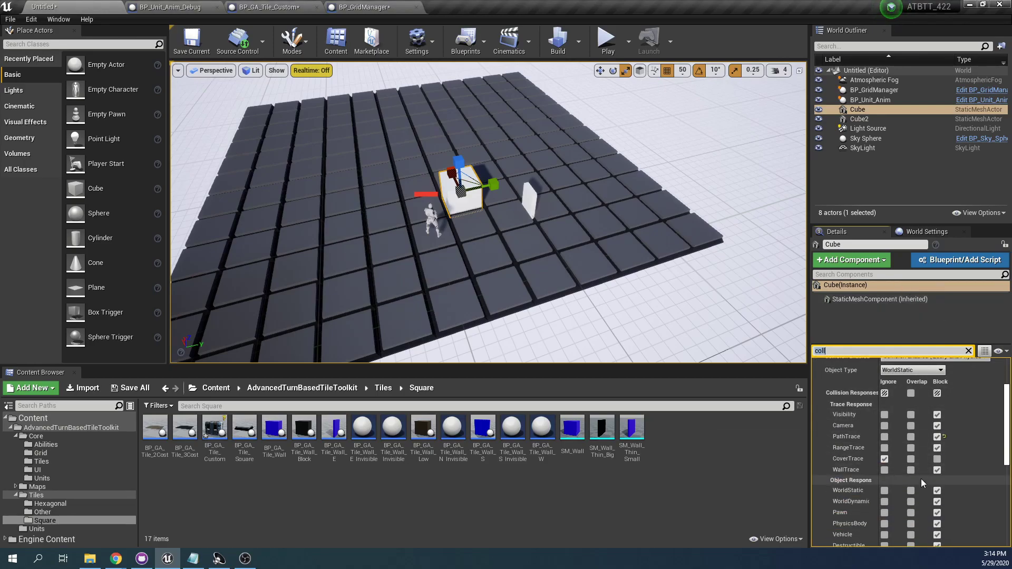
{"action": "left_click", "coordinate": [883, 470]}
Play-test the level by moving the unit straight through the large cube, and end the session.
{"action": "left_click", "coordinate": [613, 53]}
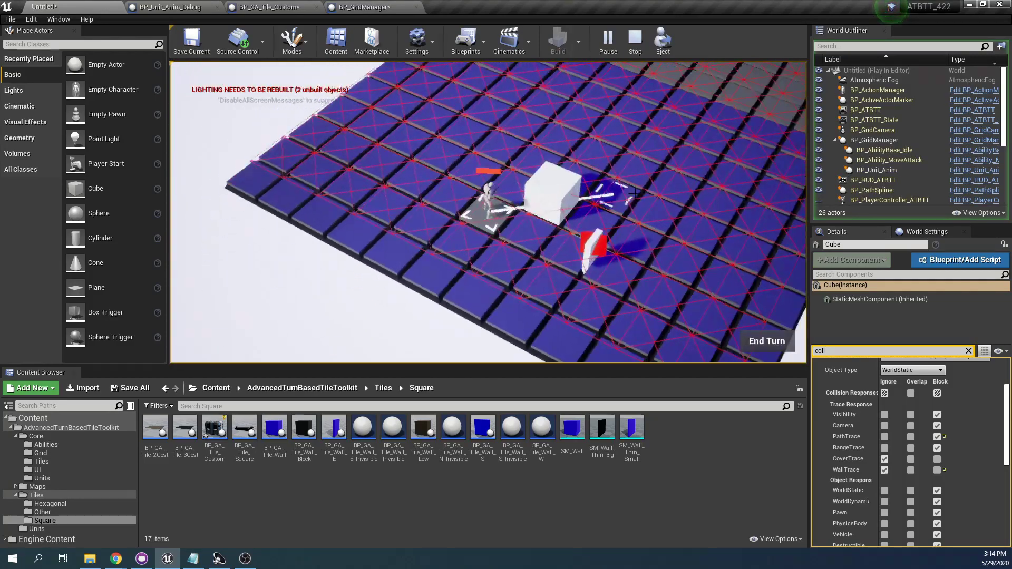
{"action": "left_click", "coordinate": [572, 201]}
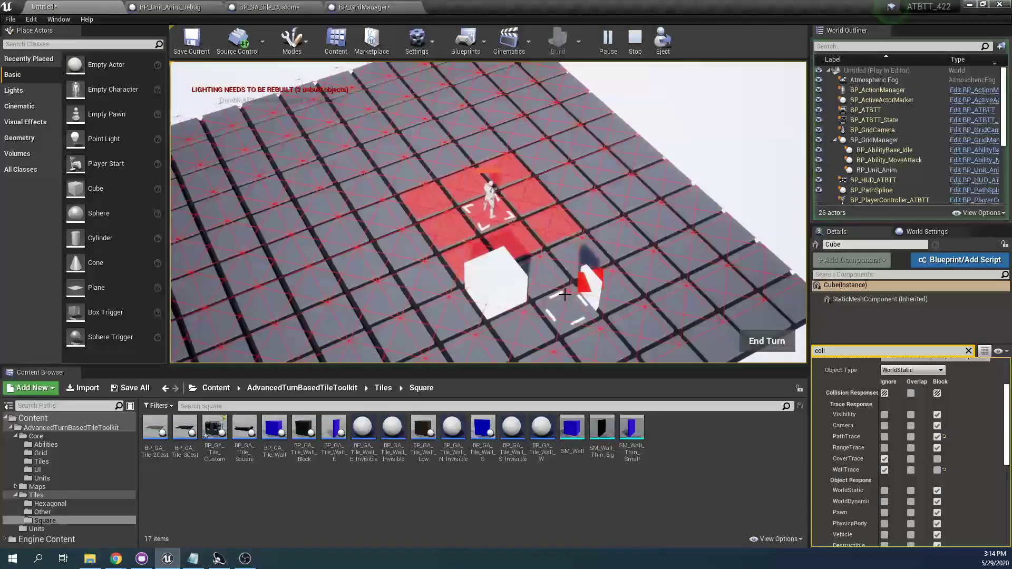
{"action": "key", "text": "Escape"}
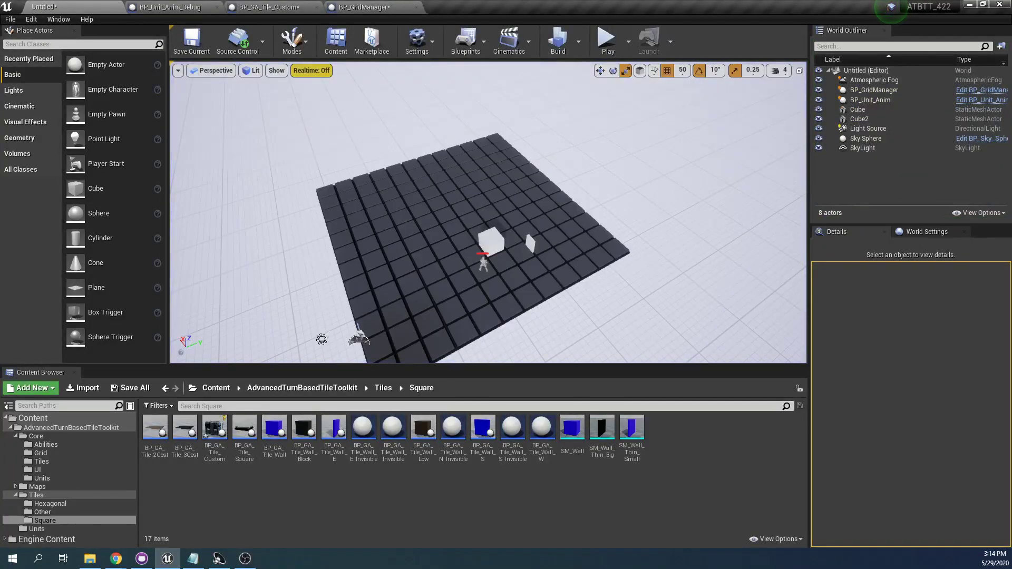
Select the grid manager, filter its details by "trace" to review the trace settings, and clear the filter.
{"action": "right_click_drag", "start_coordinate": [657, 255], "coordinate": [636, 256]}
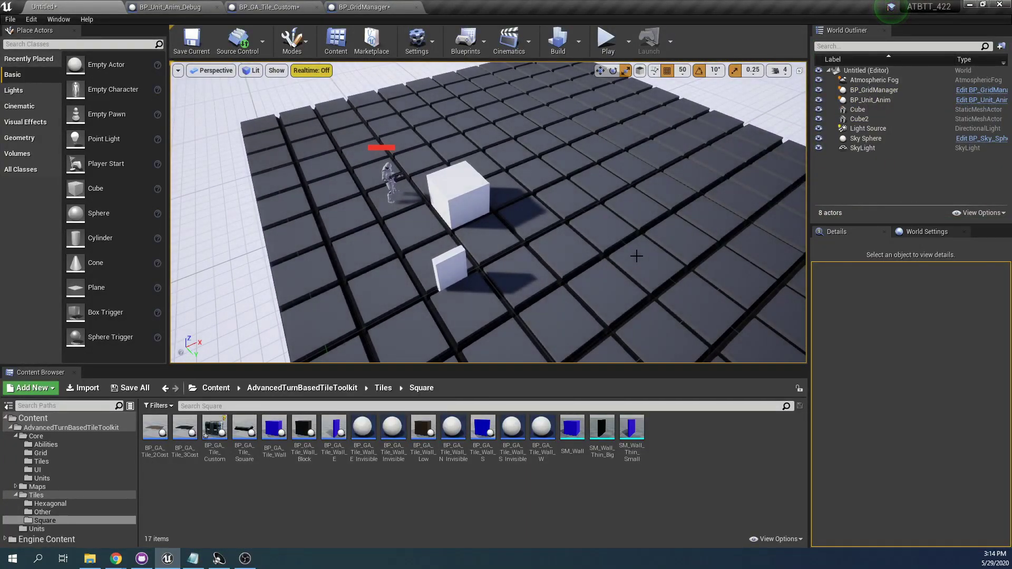
{"action": "right_click_drag", "start_coordinate": [537, 264], "coordinate": [547, 246]}
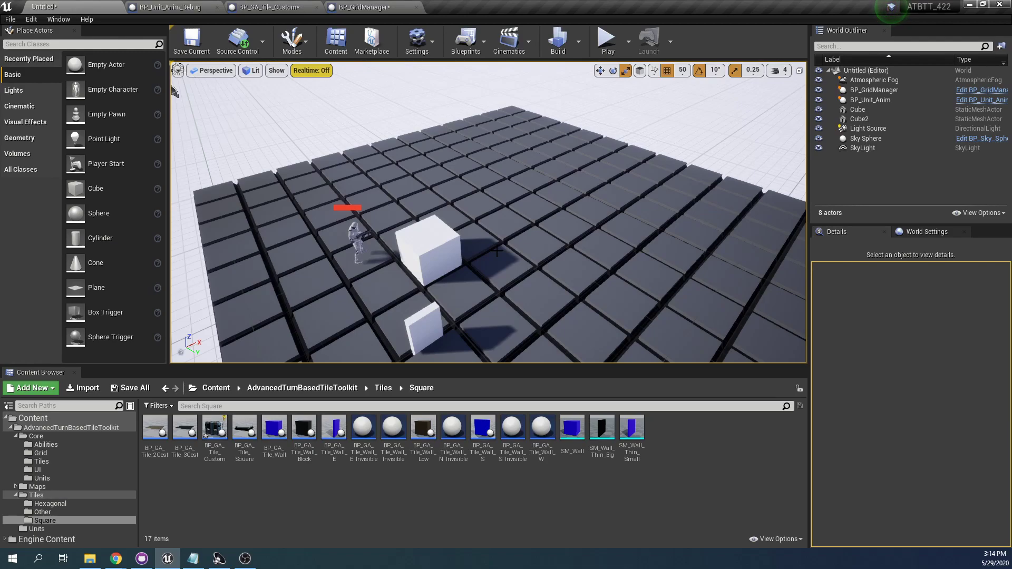
{"action": "right_click_drag", "start_coordinate": [610, 176], "coordinate": [605, 200]}
{"action": "left_click", "coordinate": [609, 176]}
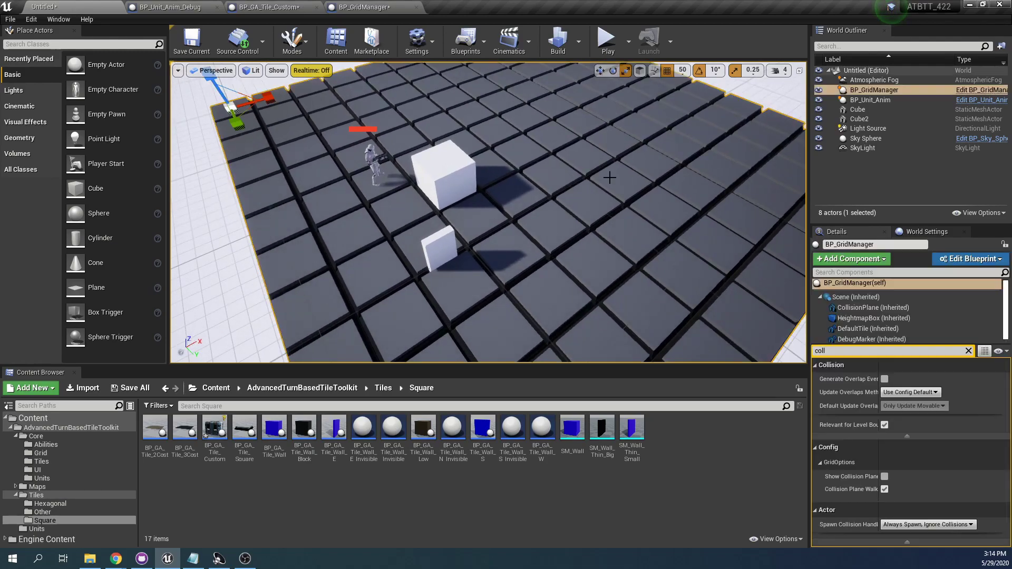
{"action": "left_click", "coordinate": [969, 351]}
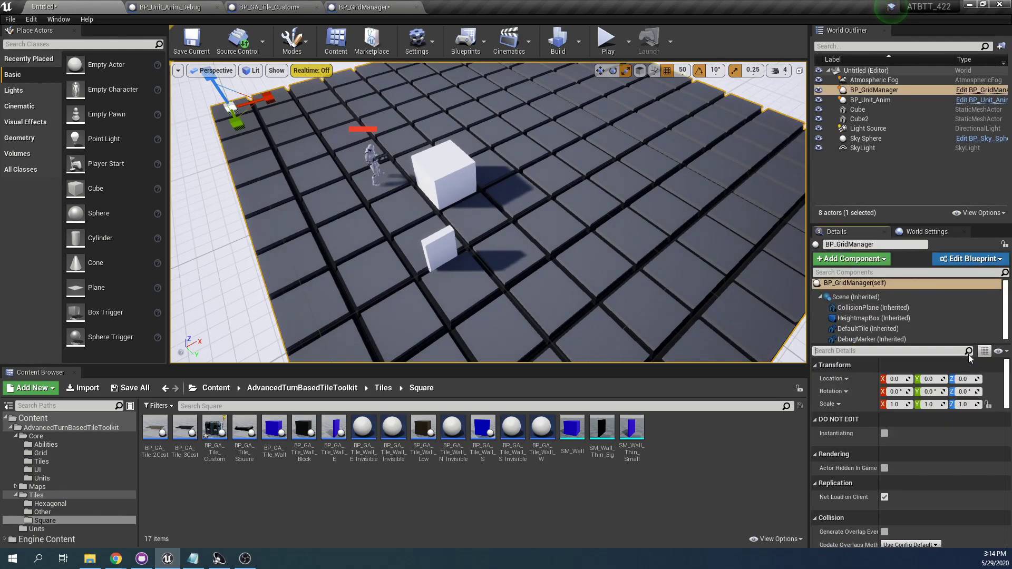
{"action": "left_click", "coordinate": [930, 351]}
{"action": "type", "text": "trace"}
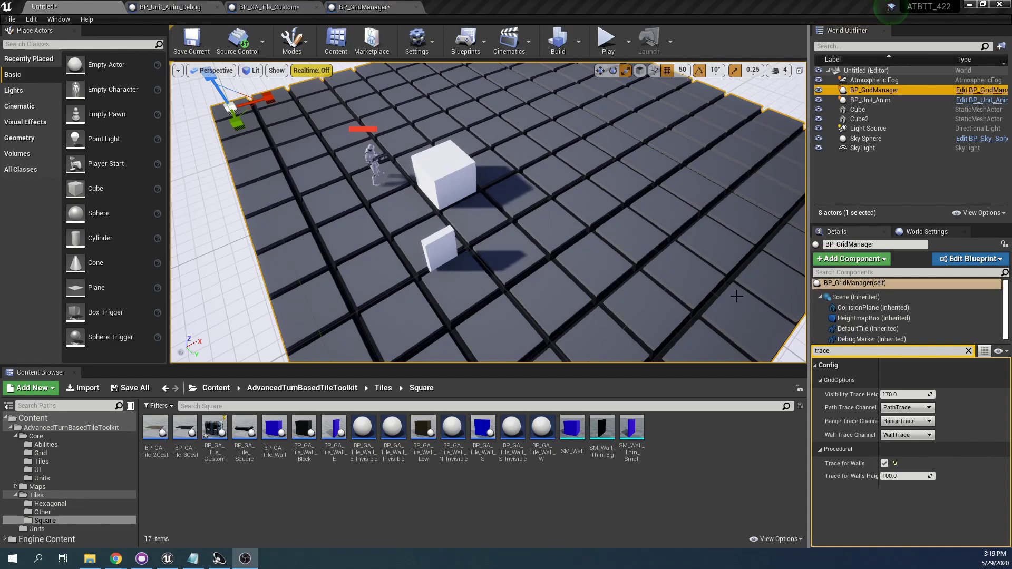
{"action": "left_click", "coordinate": [968, 351]}
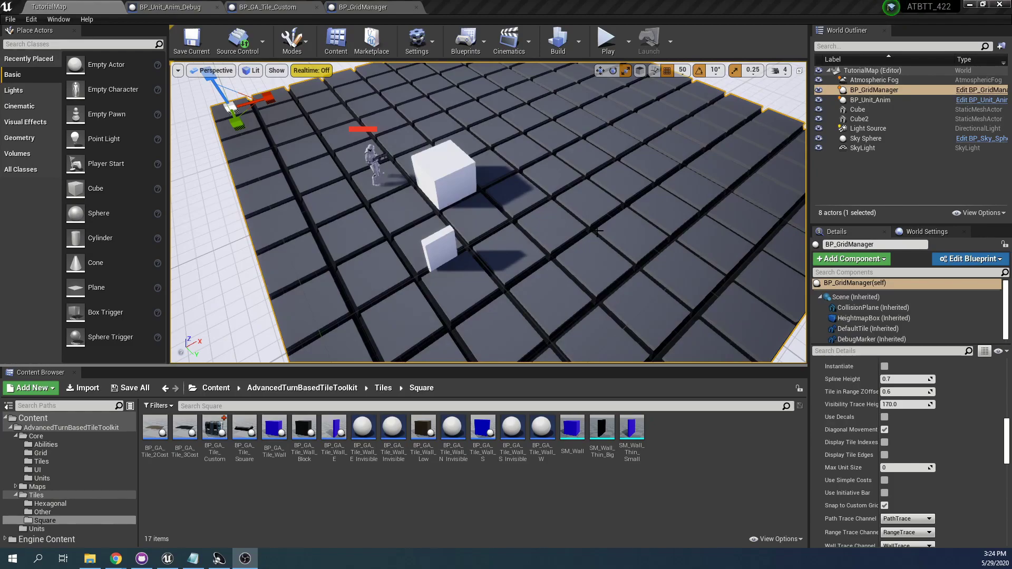
Review the large cube's collision trace responses, and briefly play-test the level to check movement around it.
{"action": "left_click", "coordinate": [457, 176]}
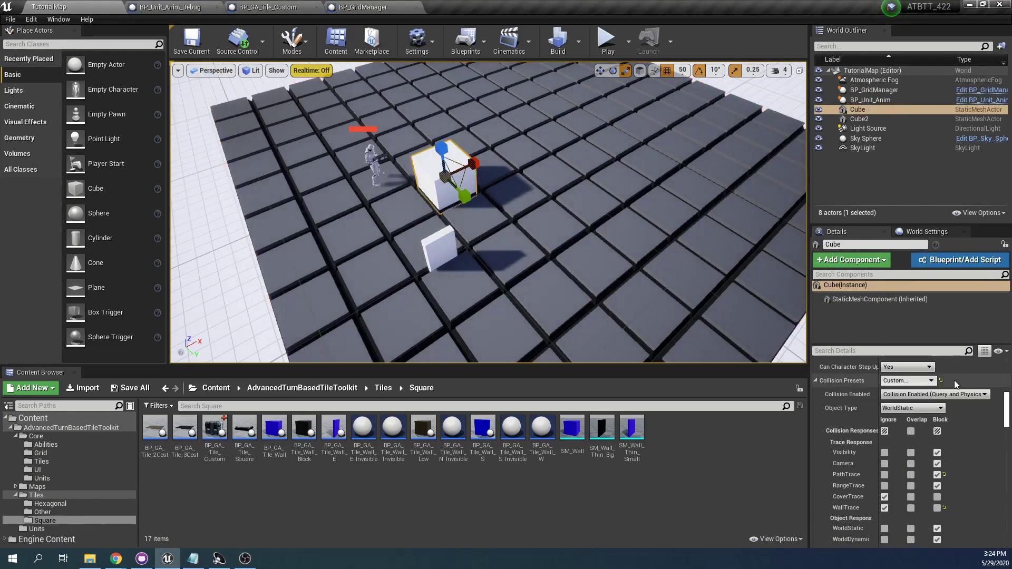
{"action": "scroll", "coordinate": [928, 407], "scroll_direction": "down", "scroll_amount": 2}
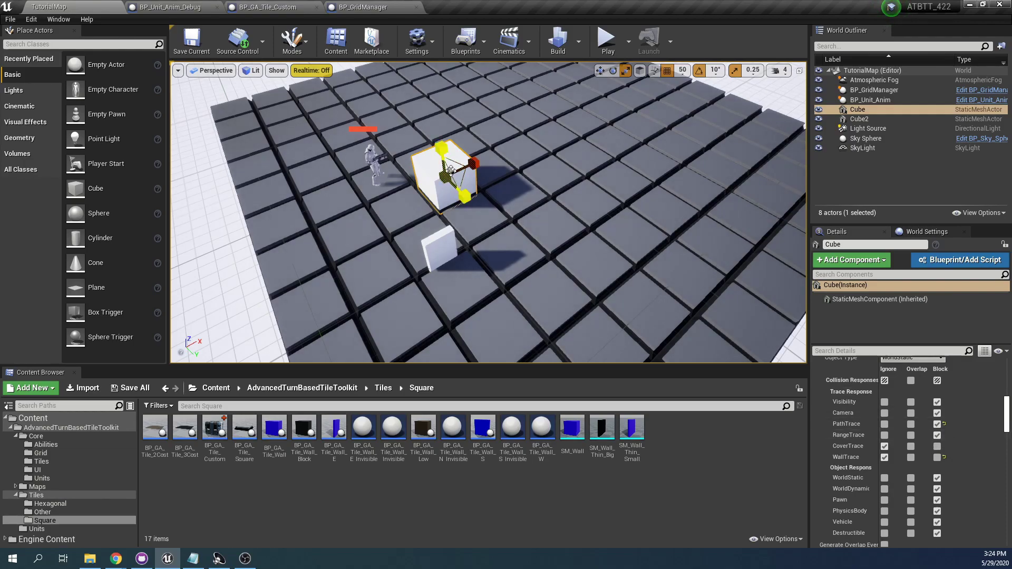
{"action": "left_click", "coordinate": [610, 48]}
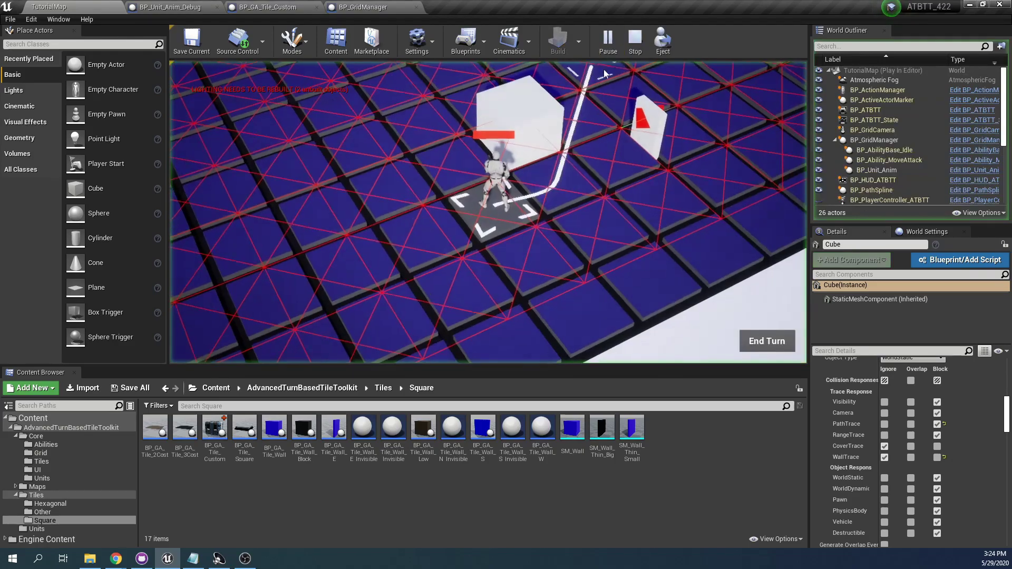
{"action": "key", "text": "Escape"}
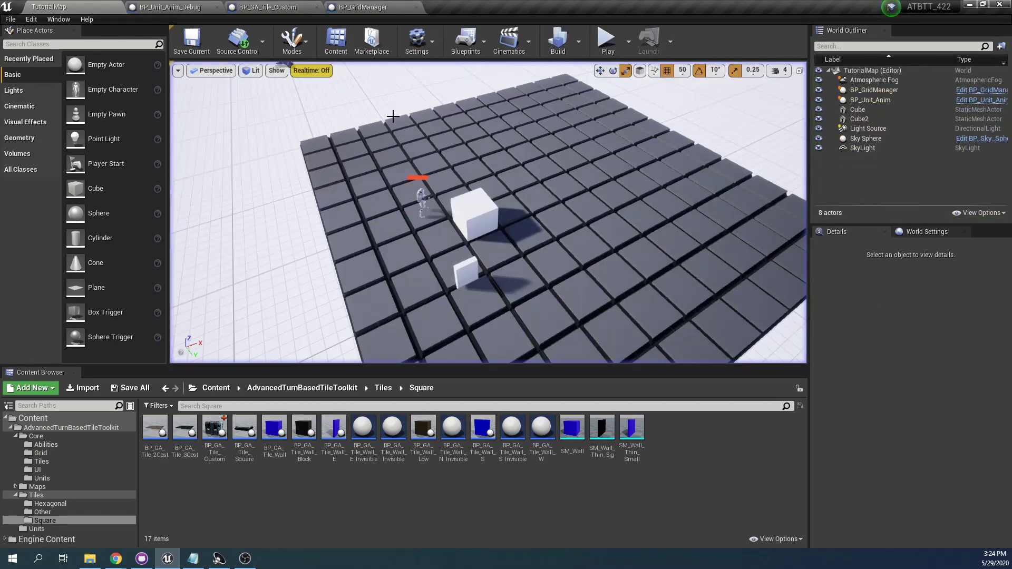
Set the Trace on Grid node's Draw Debug Type to None, compile the blueprint and return to the level.
{"action": "left_click", "coordinate": [363, 7]}
{"action": "left_click", "coordinate": [525, 222]}
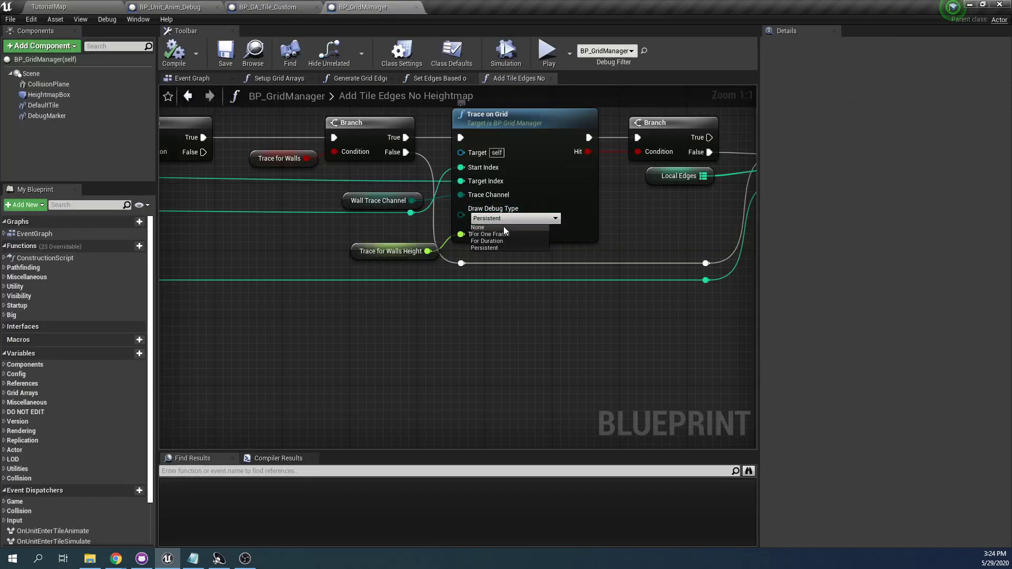
{"action": "left_click", "coordinate": [490, 226]}
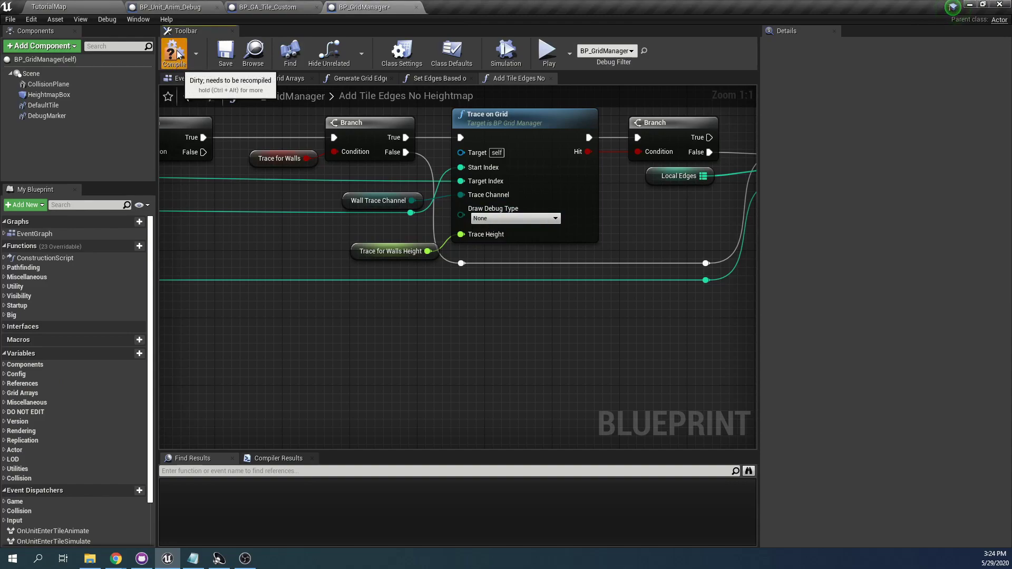
{"action": "left_click", "coordinate": [70, 9]}
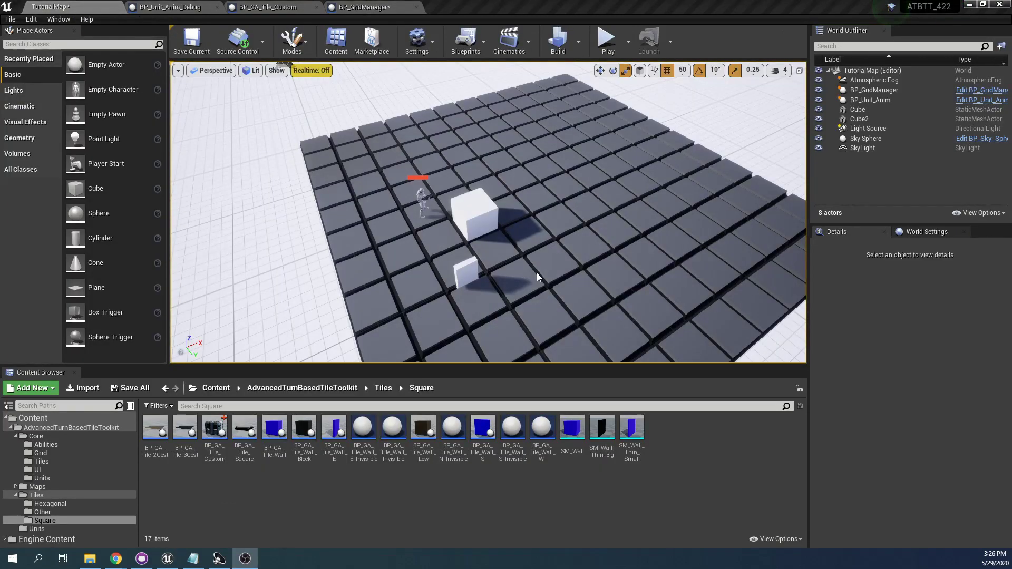
Set the Range attribute of the unit beside the large cube to 12.
{"action": "left_click", "coordinate": [421, 203]}
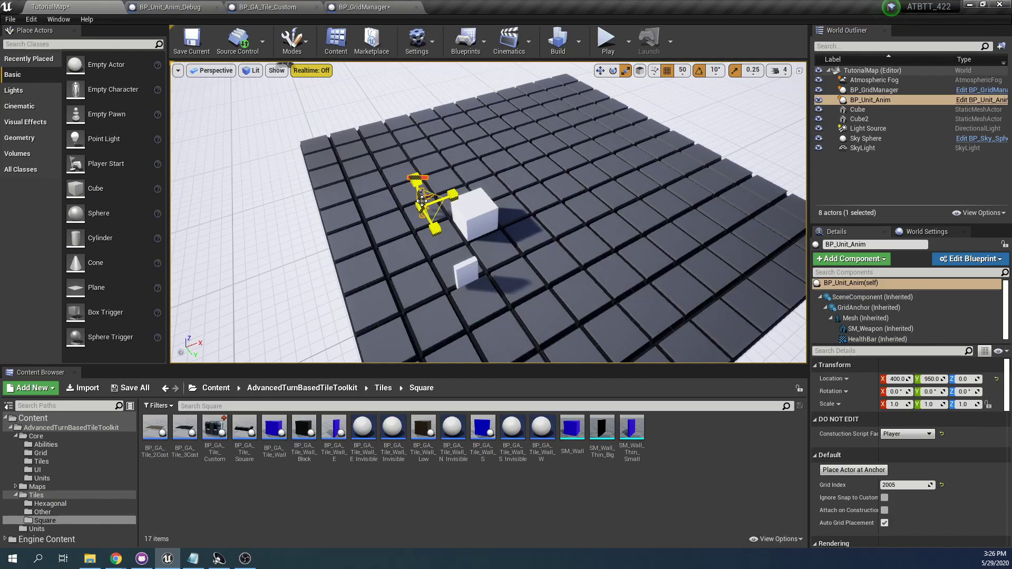
{"action": "scroll", "coordinate": [926, 477], "scroll_direction": "down", "scroll_amount": 10}
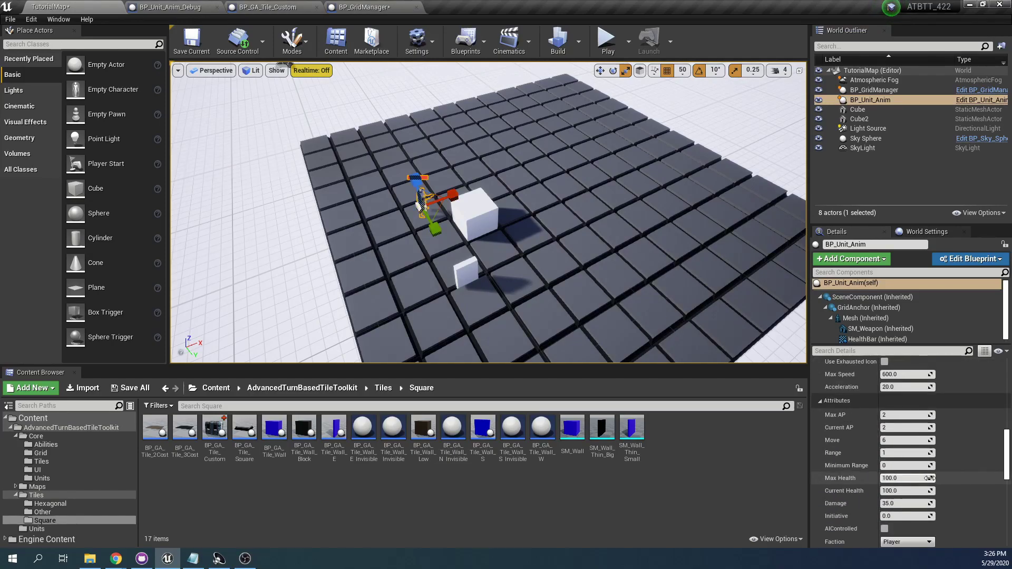
{"action": "left_click", "coordinate": [909, 420]}
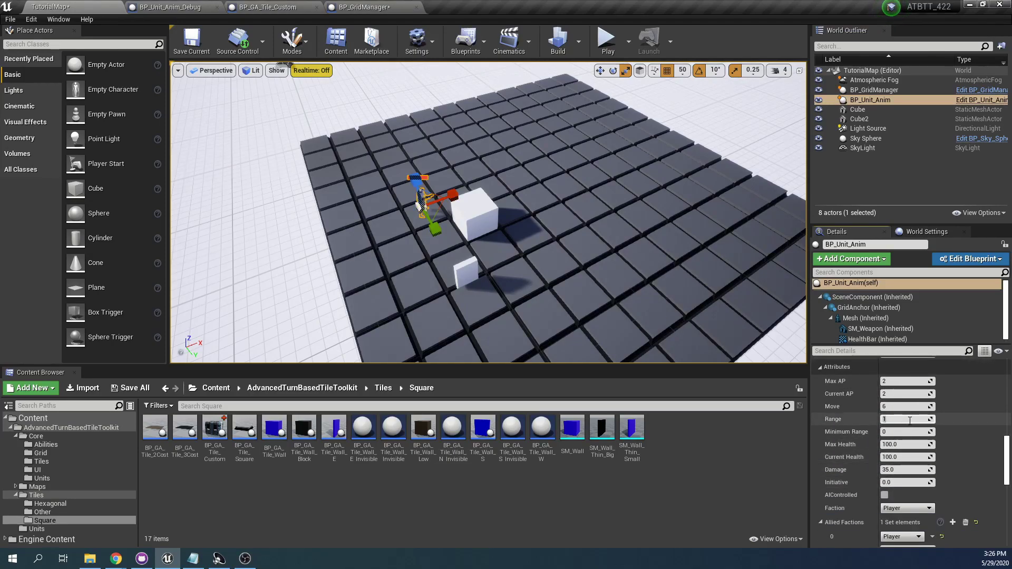
{"action": "type", "text": "12"}
Play-test the level, examining the unit's attack range around the cube and thin wall, and end the session.
{"action": "left_click", "coordinate": [607, 41]}
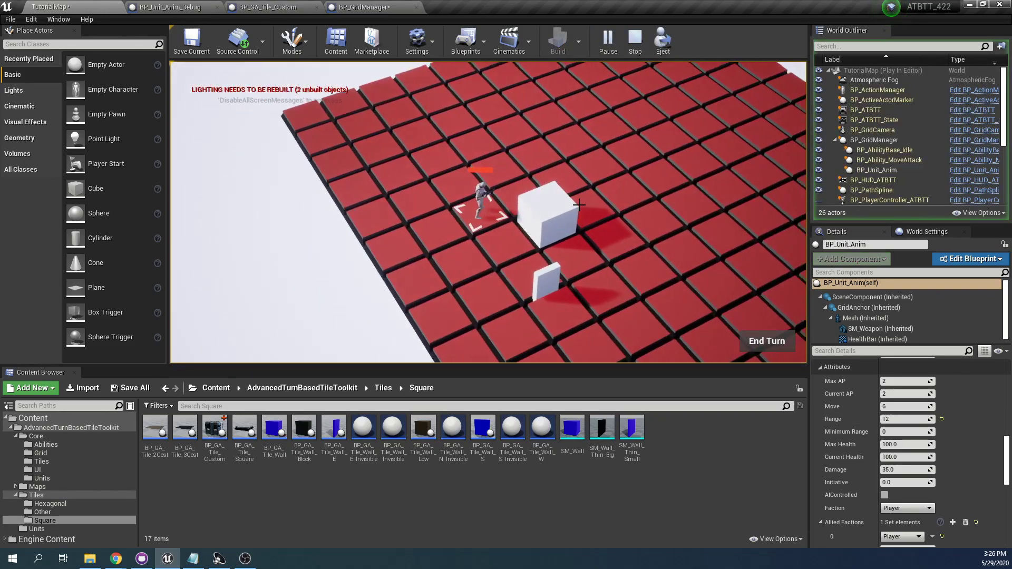
{"action": "key", "text": "d"}
{"action": "scroll", "coordinate": [579, 205], "scroll_direction": "down", "scroll_amount": 3}
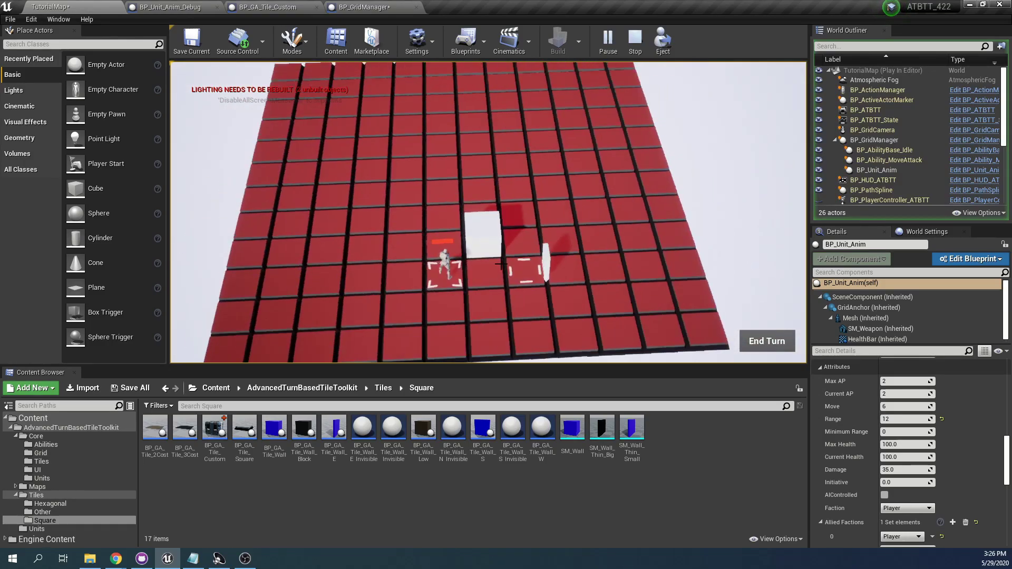
{"action": "key", "text": "Escape"}
Select the large cube beside the unit and stretch it vertically so it stands taller than the unit.
{"action": "left_click", "coordinate": [508, 228]}
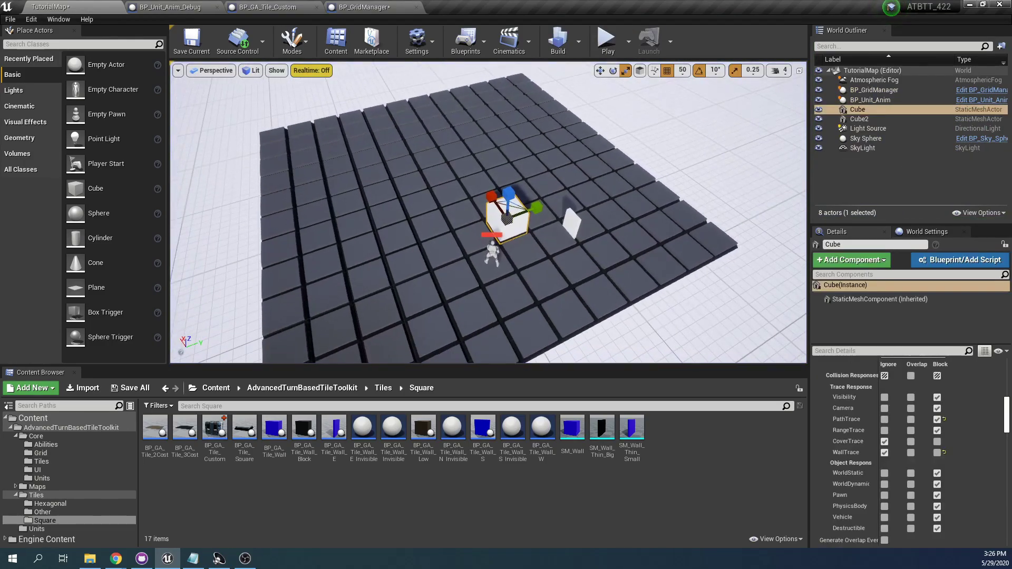
{"action": "key", "text": "f"}
{"action": "right_click_drag", "start_coordinate": [333, 203], "coordinate": [432, 241]}
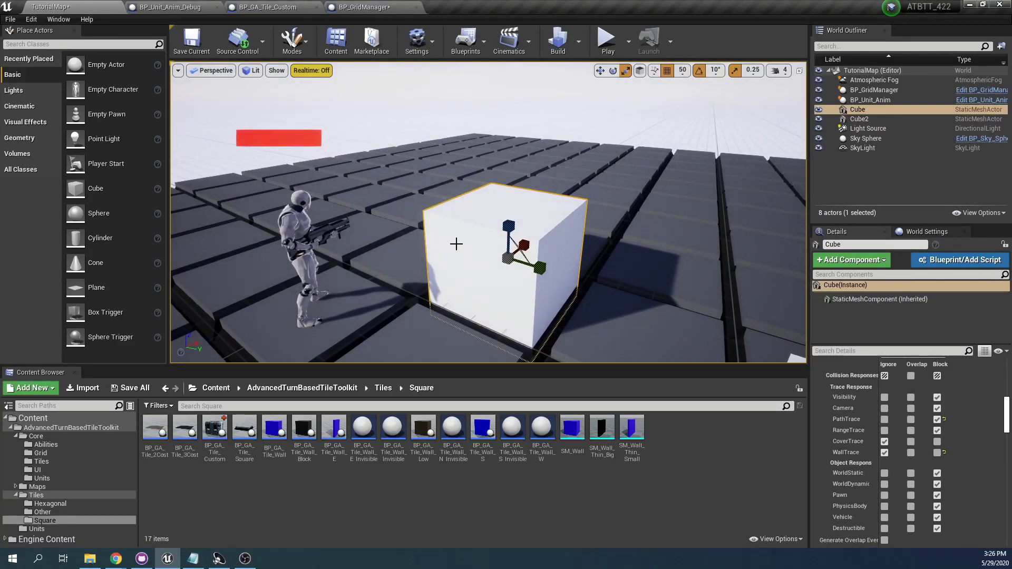
{"action": "key", "text": "w"}
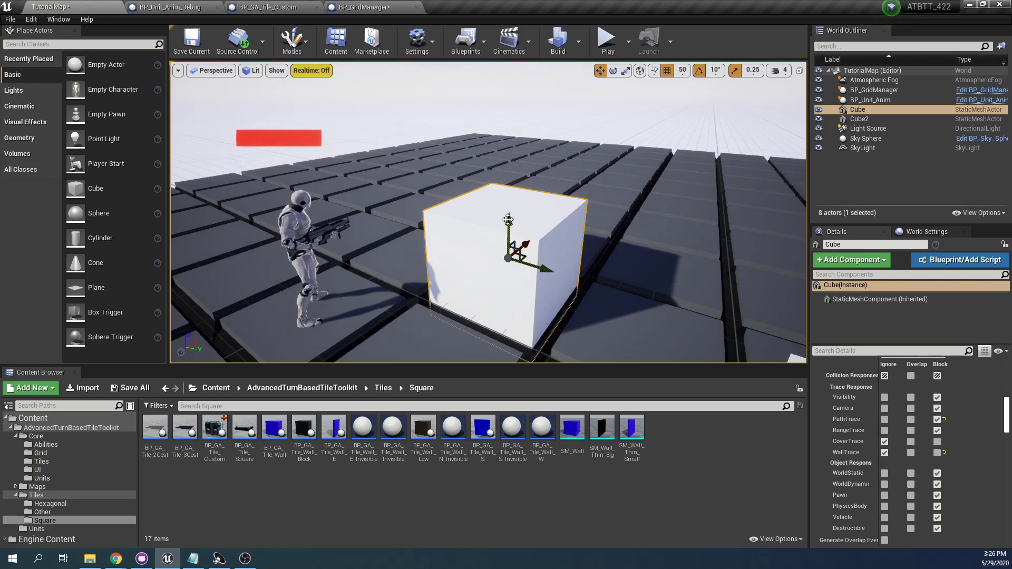
{"action": "key", "text": "space"}
{"action": "key", "text": "space"}
{"action": "left_click_drag", "start_coordinate": [513, 221], "coordinate": [514, 168]}
Play-test the level, examining the unit's attack range behind the taller cube and the thin wall.
{"action": "left_click", "coordinate": [608, 42]}
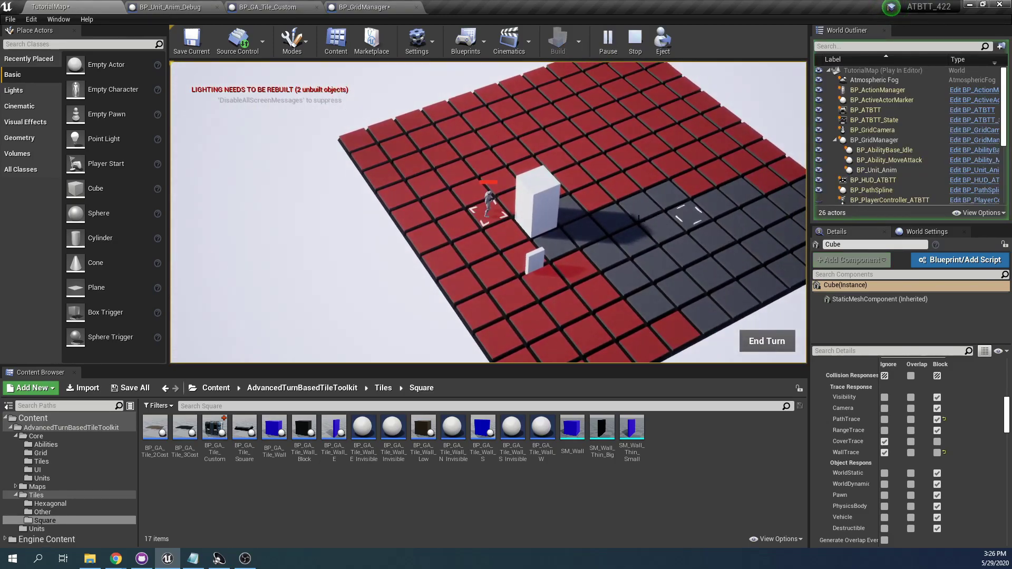
{"action": "left_click", "coordinate": [589, 260]}
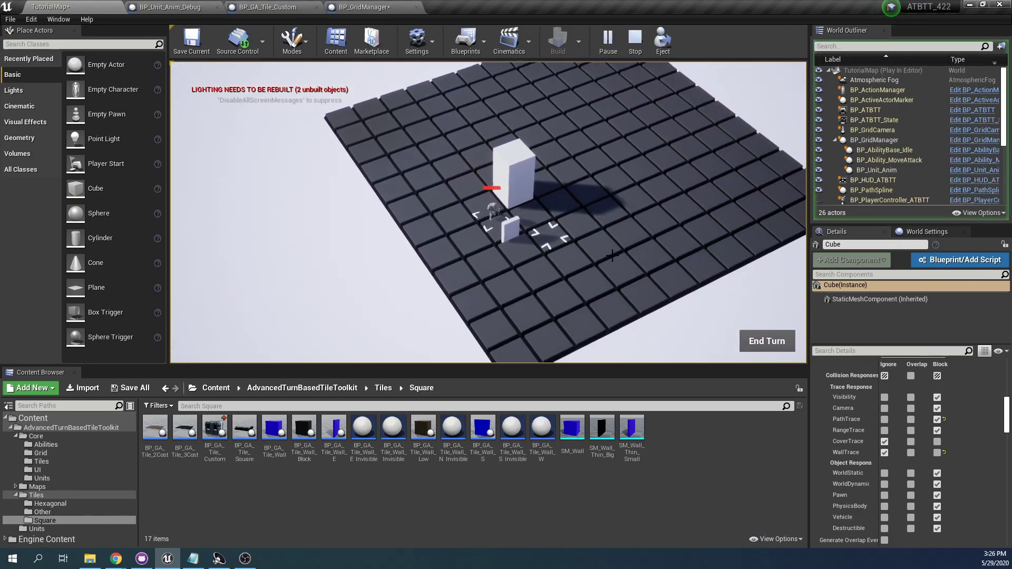
{"action": "left_click", "coordinate": [474, 194]}
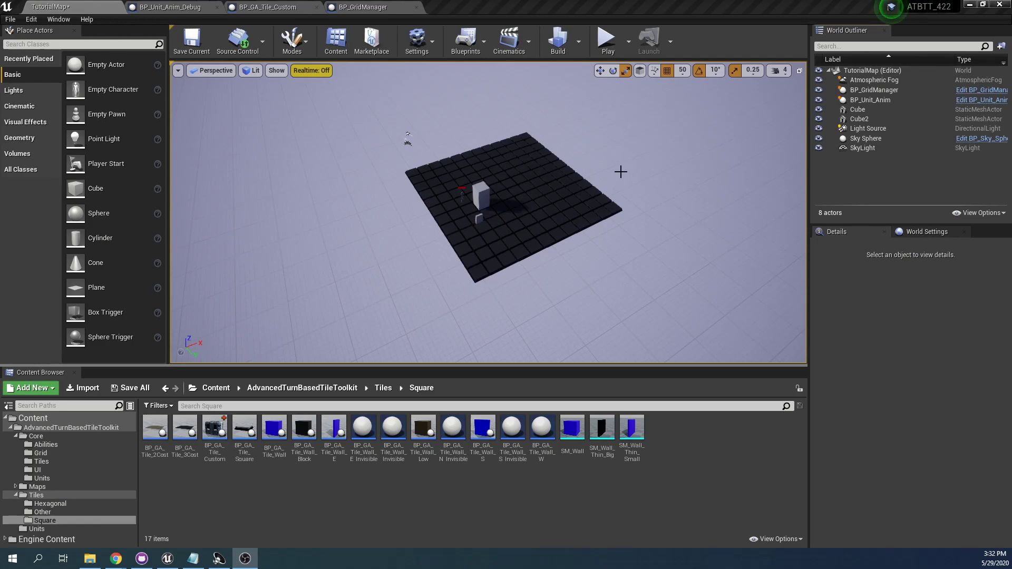
Enable Show Collision Plane and disable Collision Plane Walkable on the grid manager.
{"action": "left_click", "coordinate": [407, 138]}
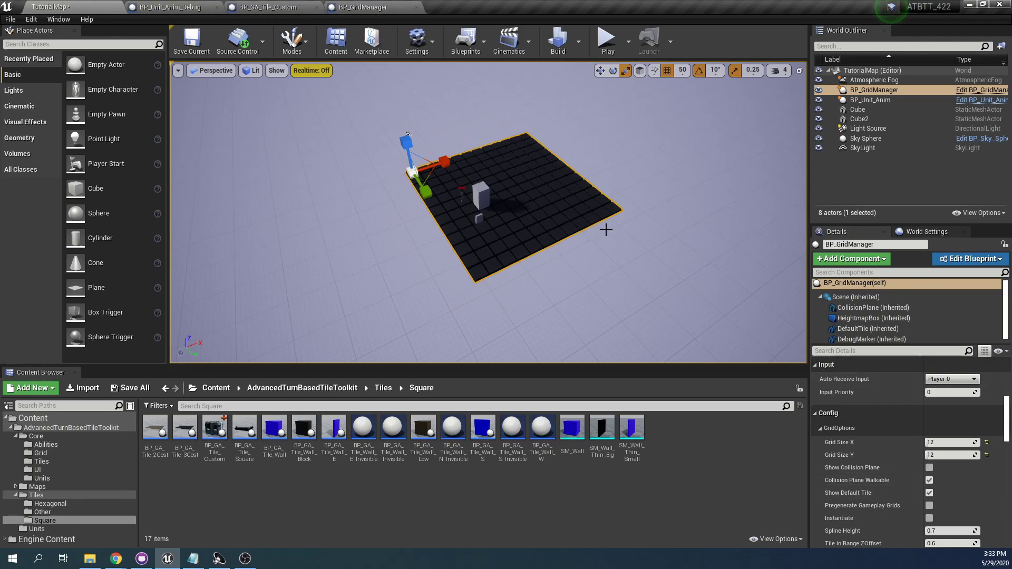
{"action": "scroll", "coordinate": [605, 228], "scroll_direction": "up", "scroll_amount": 8}
{"action": "mouse_move", "coordinate": [547, 163]}
{"action": "right_mouse_down"}
{"action": "mouse_move", "coordinate": [553, 171]}
{"action": "mouse_move", "coordinate": [560, 127]}
{"action": "mouse_move", "coordinate": [543, 138]}
{"action": "mouse_move", "coordinate": [547, 162]}
{"action": "right_mouse_up"}
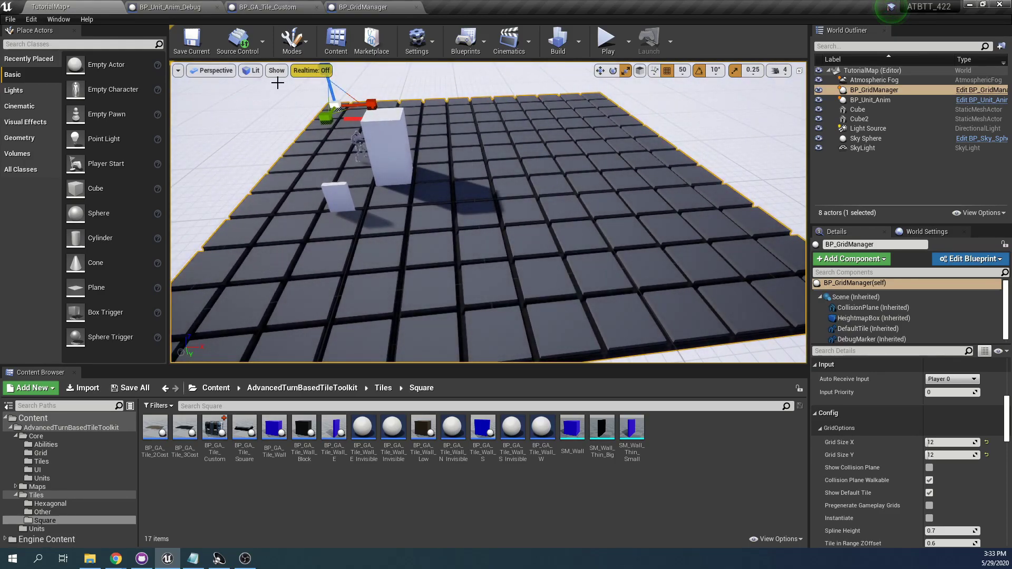
{"action": "right_click_drag", "start_coordinate": [618, 185], "coordinate": [586, 196]}
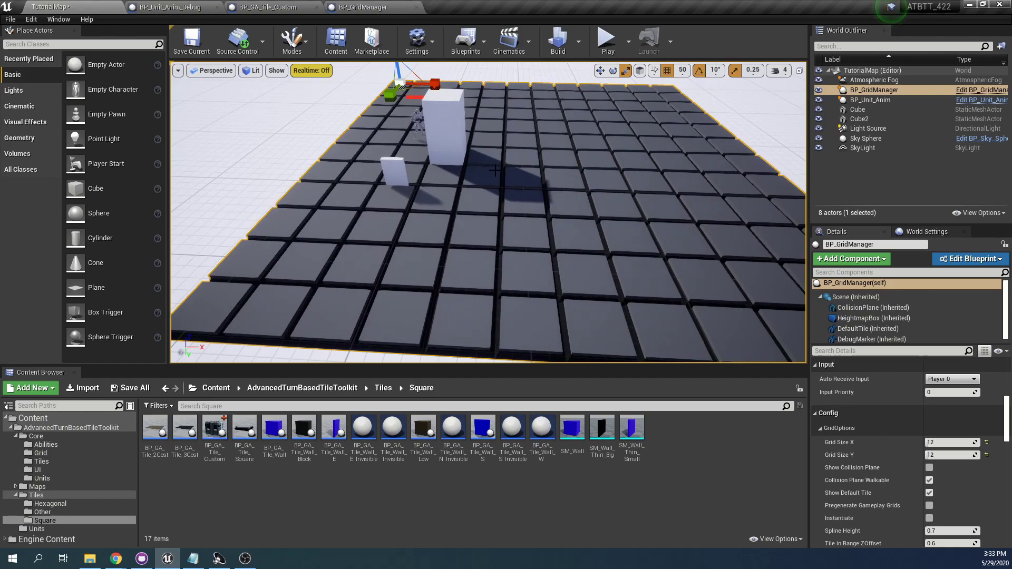
{"action": "right_click_drag", "start_coordinate": [481, 210], "coordinate": [486, 210]}
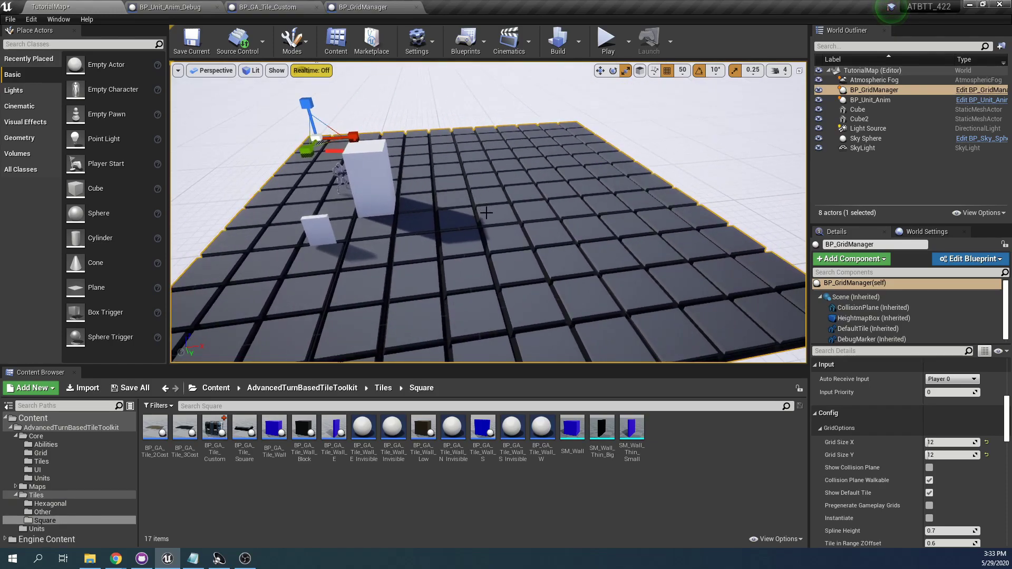
{"action": "left_click", "coordinate": [929, 468]}
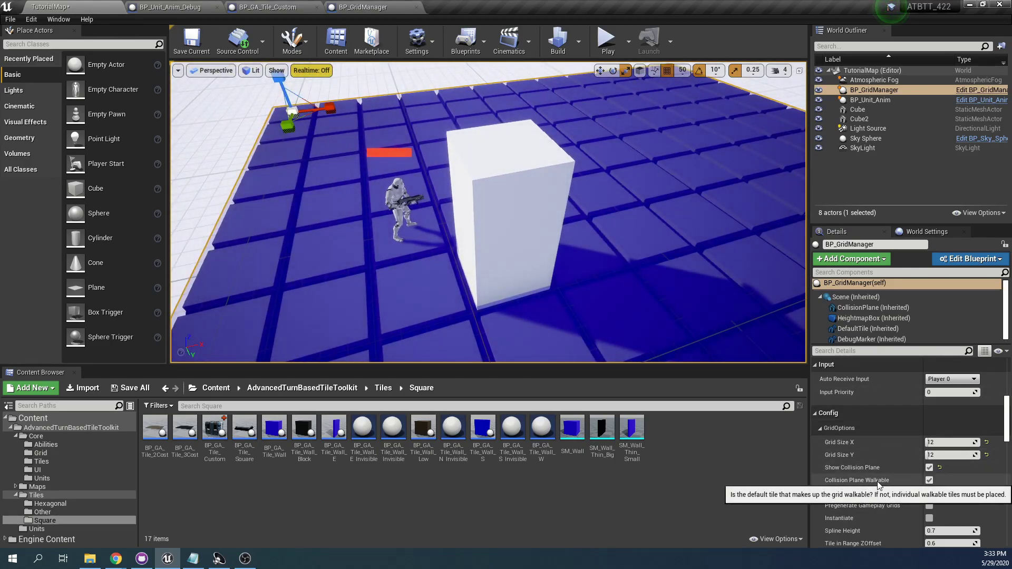
{"action": "left_click", "coordinate": [928, 480]}
{"action": "scroll", "coordinate": [941, 500], "scroll_direction": "down", "scroll_amount": 10}
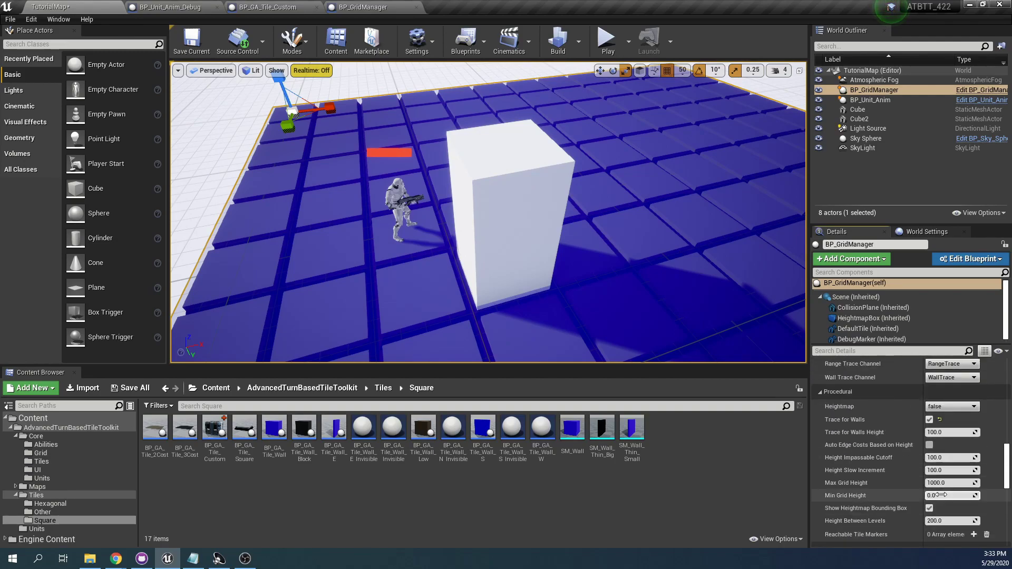
{"action": "scroll", "coordinate": [887, 451], "scroll_direction": "up", "scroll_amount": 8}
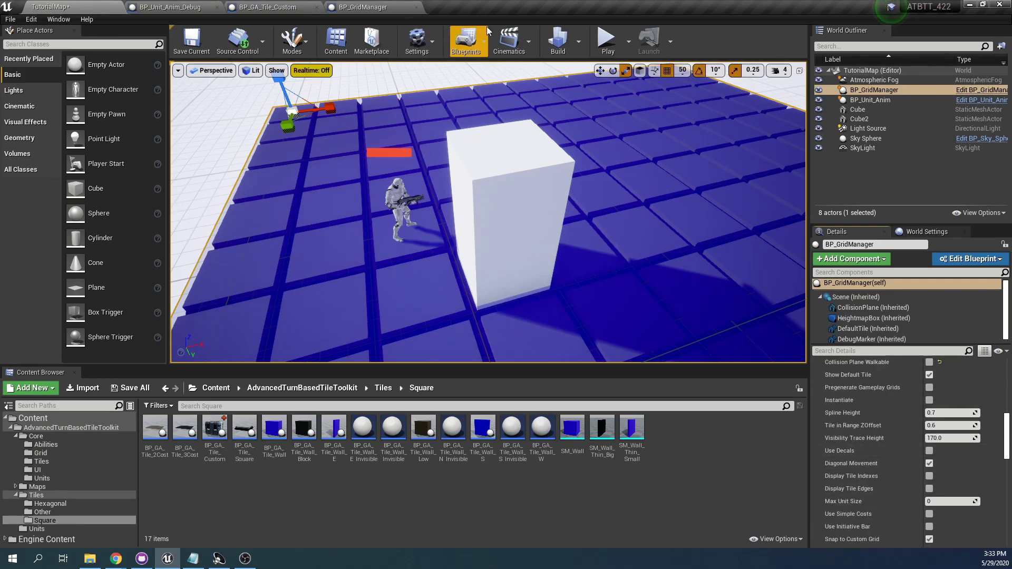
Play-test the level with the collision plane shown, and end the session.
{"action": "left_click", "coordinate": [607, 41]}
{"action": "scroll", "coordinate": [618, 161], "scroll_direction": "down", "scroll_amount": 5}
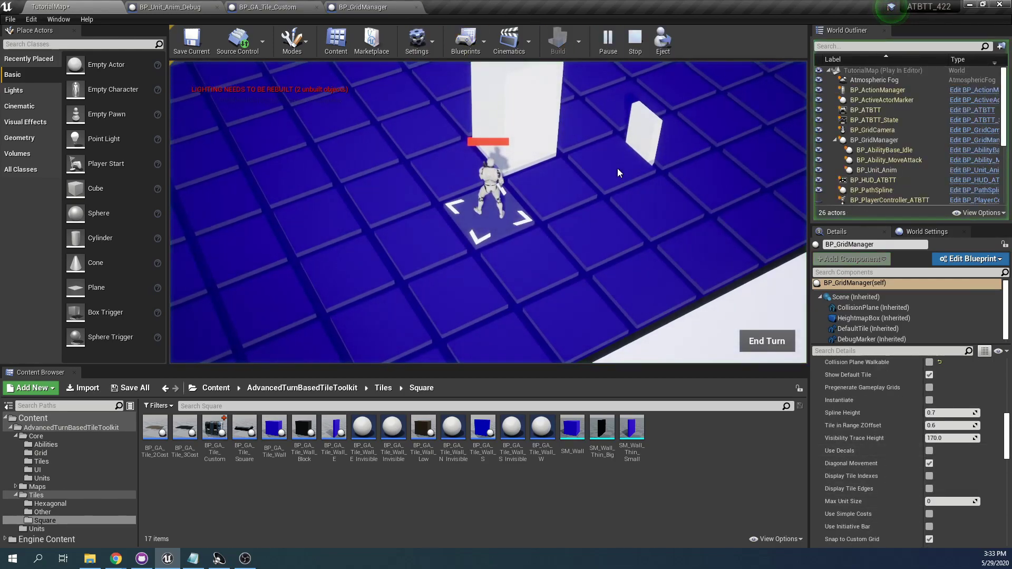
{"action": "key", "text": "Escape"}
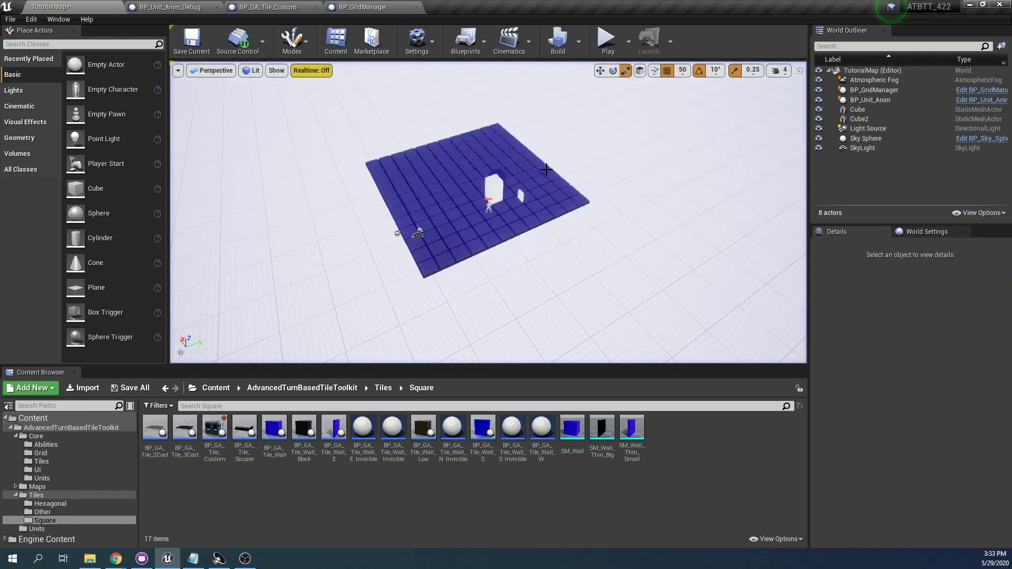
Disable Show Collision Plane on the grid manager.
{"action": "left_click", "coordinate": [544, 169]}
{"action": "scroll", "coordinate": [943, 406], "scroll_direction": "up", "scroll_amount": 5}
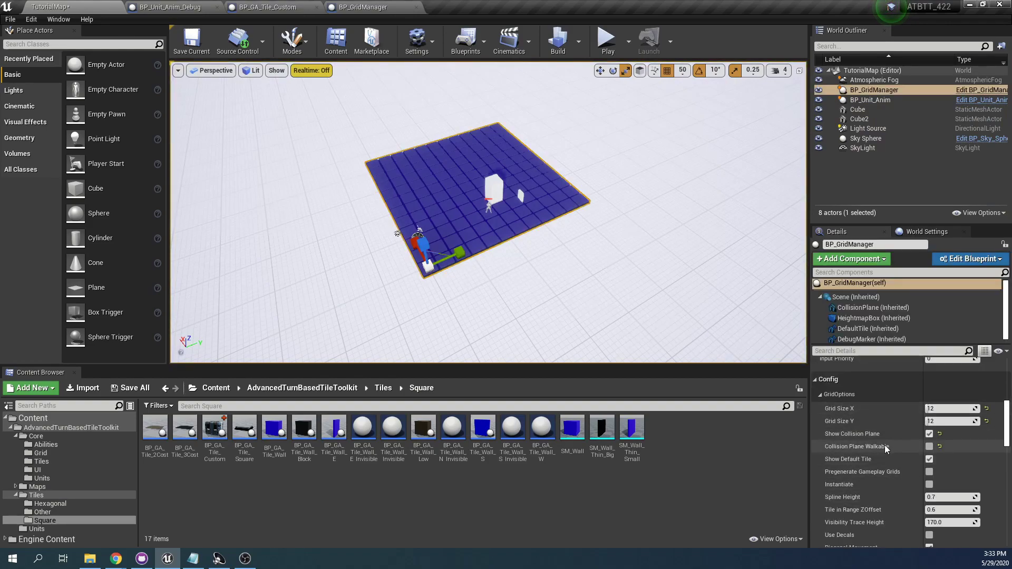
{"action": "left_click", "coordinate": [930, 434]}
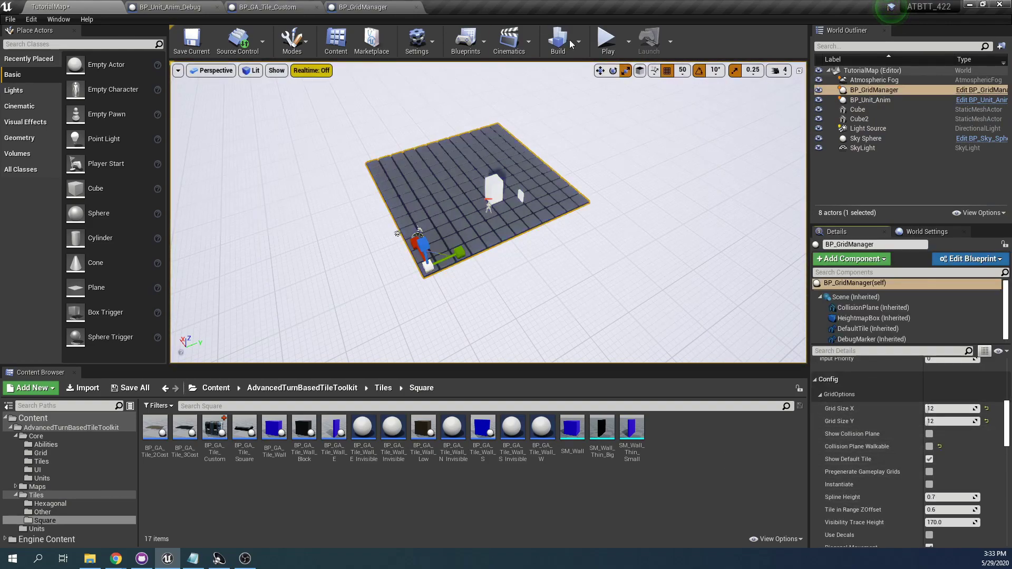
Play-test the level with the collision plane hidden, examining the unit's movement range around the meshes, and end the session.
{"action": "left_click", "coordinate": [606, 40]}
{"action": "scroll", "coordinate": [567, 145], "scroll_direction": "down", "scroll_amount": 5}
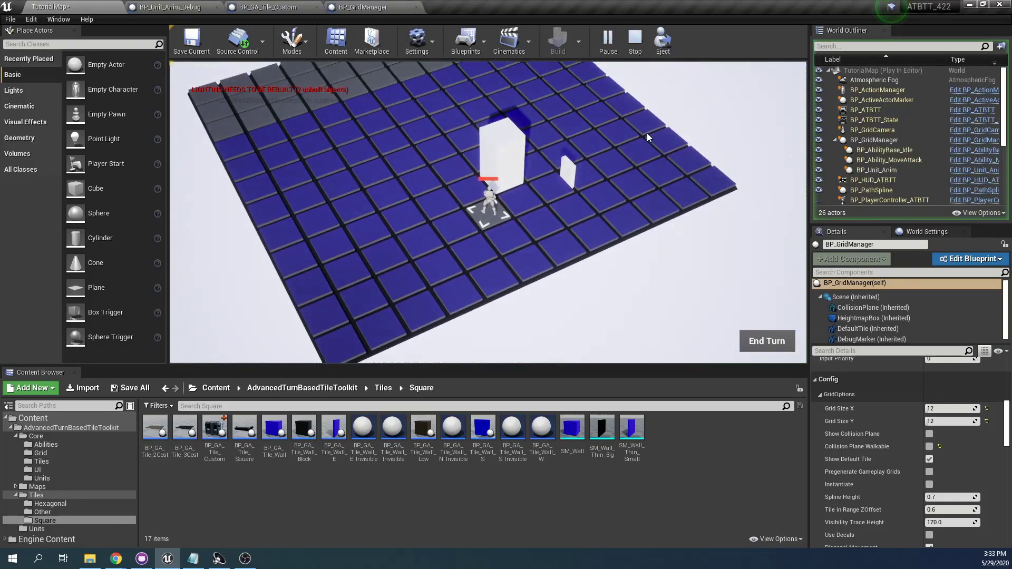
{"action": "key", "text": "q"}
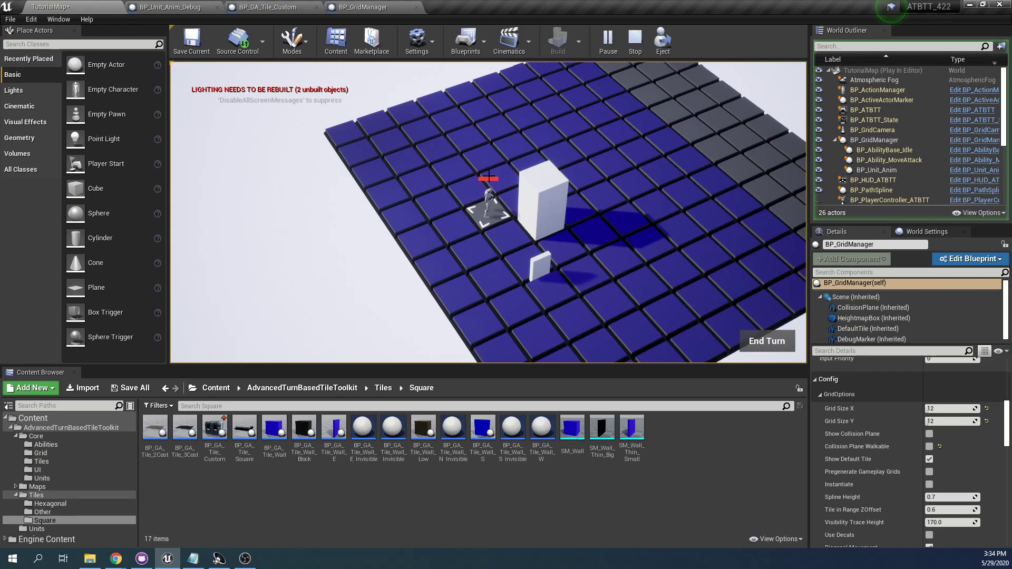
{"action": "key", "text": "Escape"}
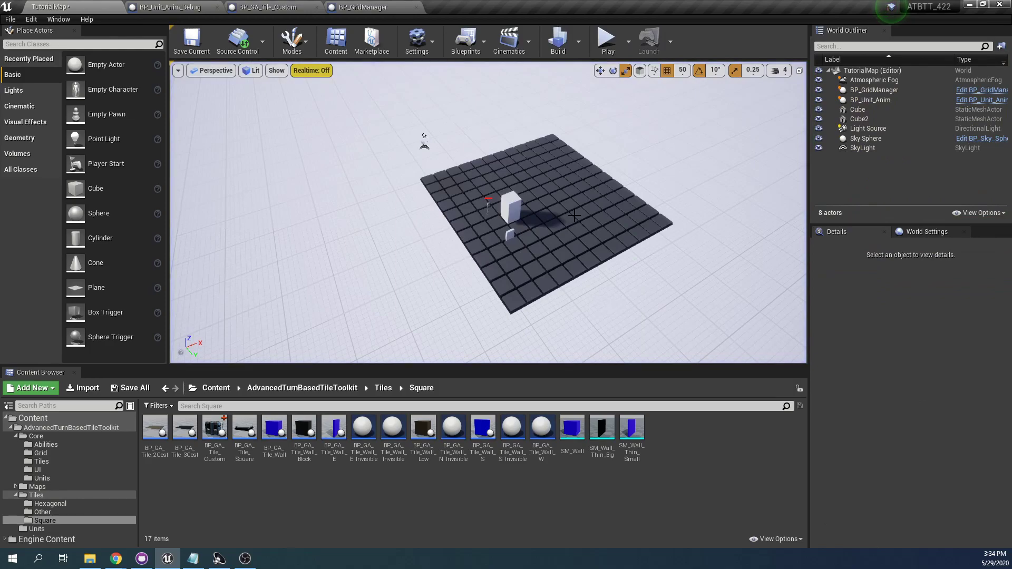
Set the grid manager's Heightmap option to One Level and briefly play-test the level.
{"action": "left_click", "coordinate": [489, 176]}
{"action": "scroll", "coordinate": [870, 431], "scroll_direction": "down", "scroll_amount": 4}
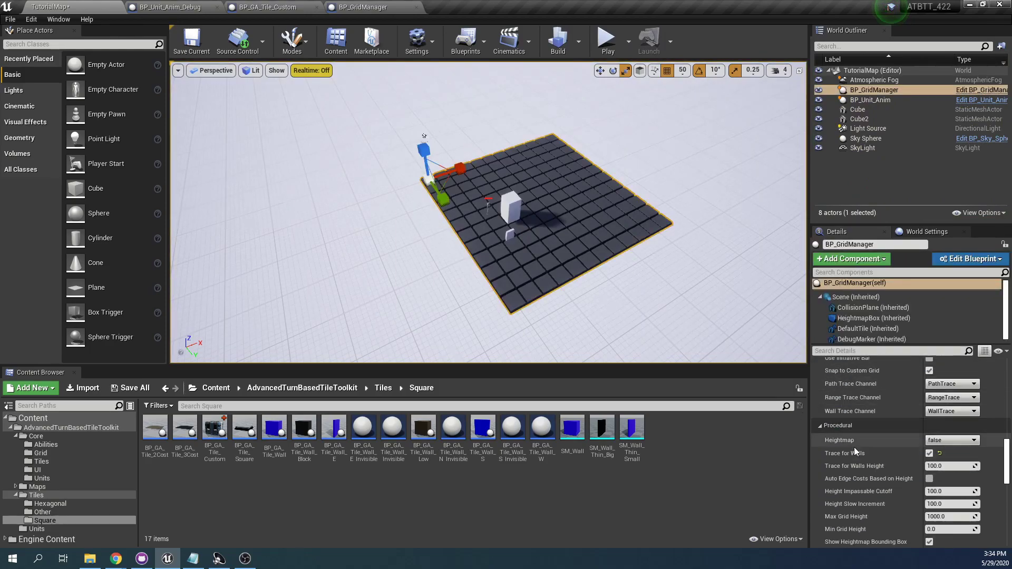
{"action": "mouse_move", "coordinate": [855, 443]}
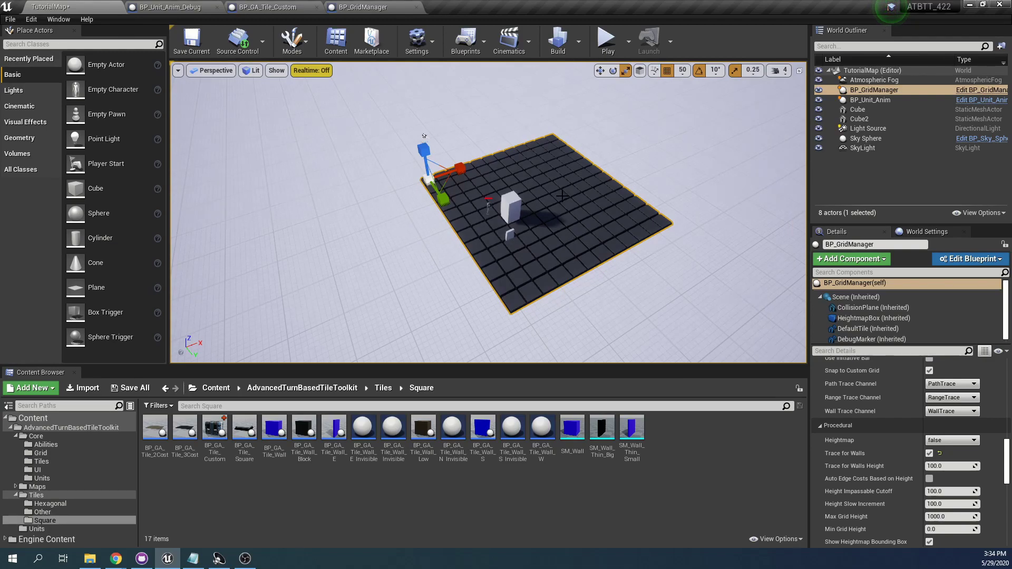
{"action": "left_click", "coordinate": [943, 440]}
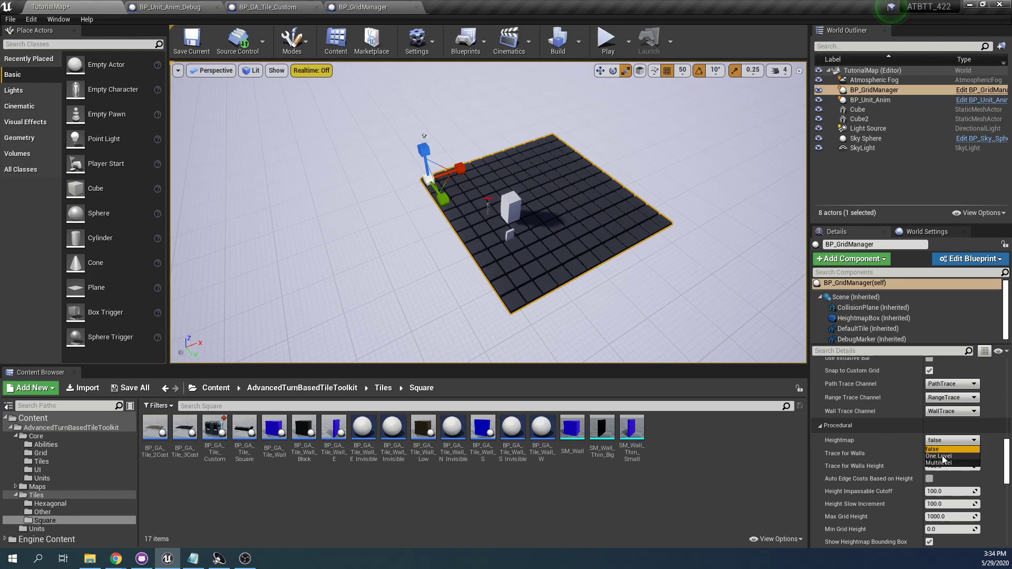
{"action": "left_click", "coordinate": [942, 457]}
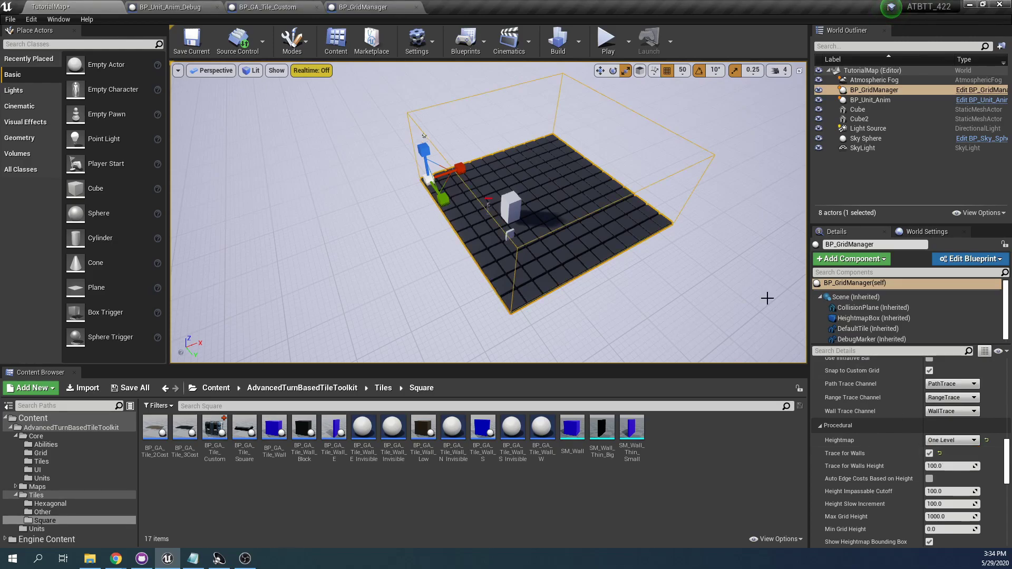
{"action": "left_click", "coordinate": [607, 43]}
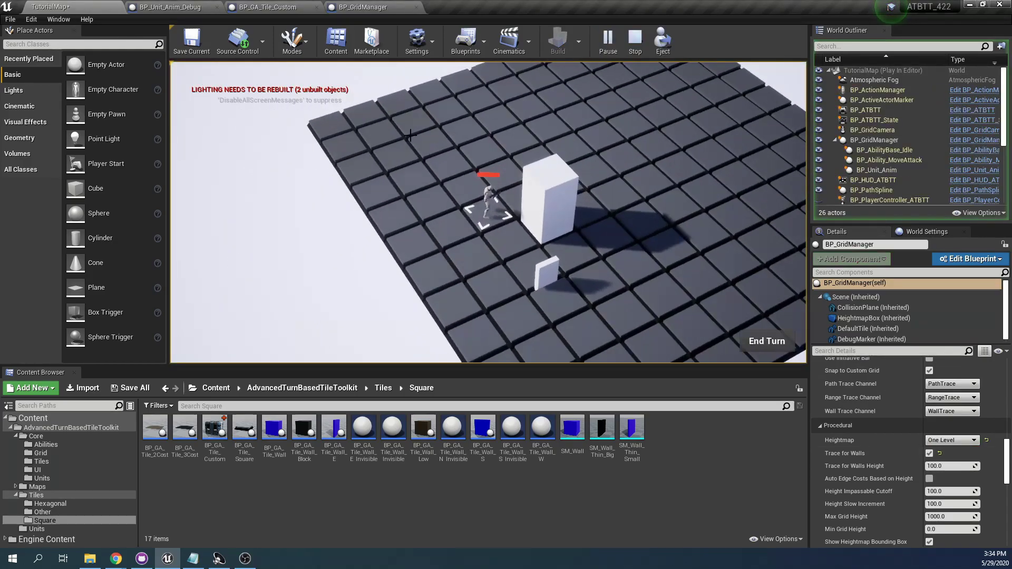
{"action": "key", "text": "Escape"}
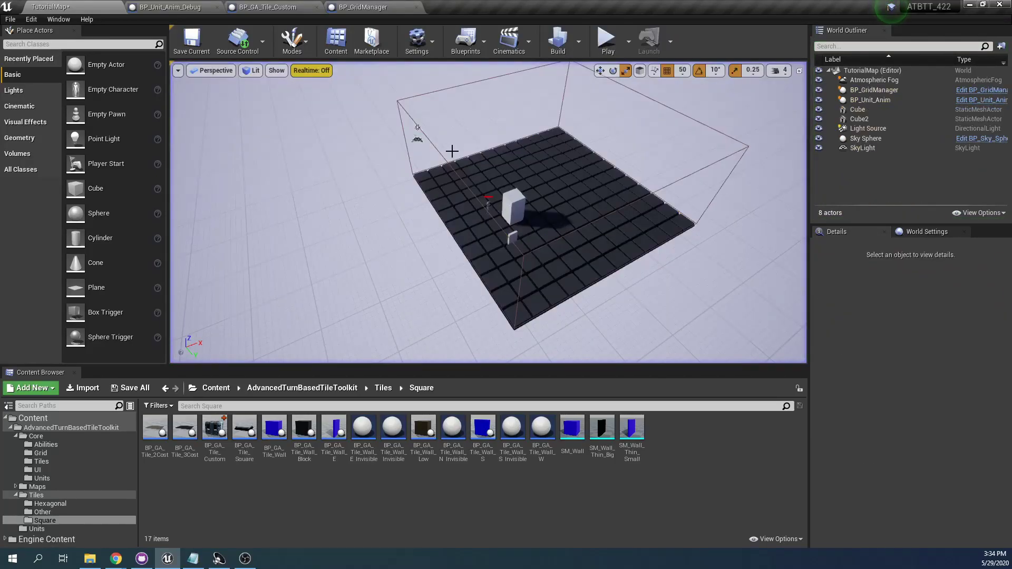
Place a new cube at the unit's feet and scale it horizontally into a wide platform covering much of the grid.
{"action": "right_click_drag", "start_coordinate": [452, 152], "coordinate": [293, 127]}
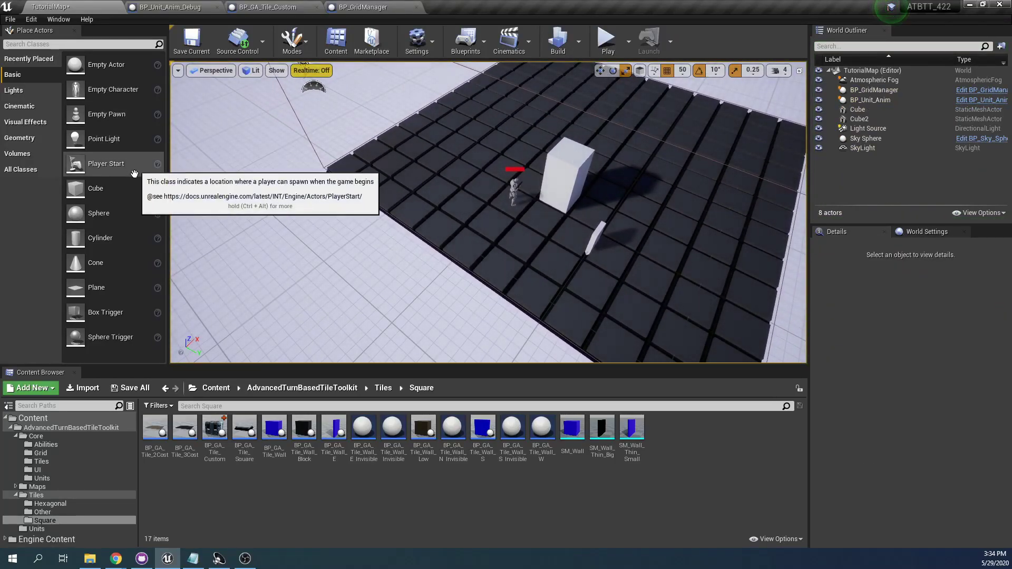
{"action": "left_click_drag", "start_coordinate": [95, 188], "coordinate": [518, 205]}
{"action": "key", "text": "e"}
{"action": "key", "text": "r"}
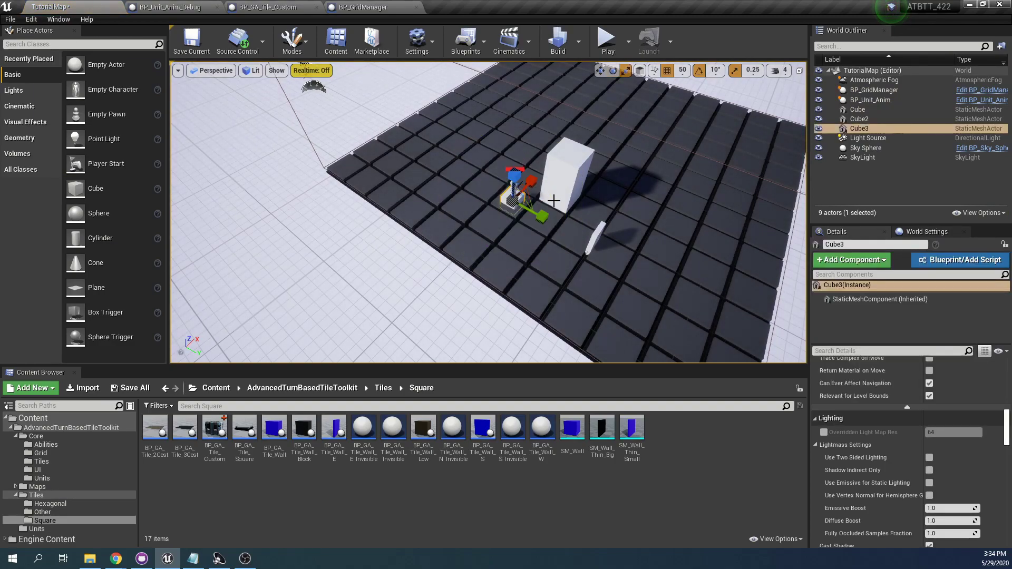
{"action": "left_click_drag", "start_coordinate": [532, 197], "coordinate": [517, 188]}
Move the unit on the platform along its Y axis, farther from the thin wall.
{"action": "left_click", "coordinate": [515, 188]}
{"action": "key", "text": "w"}
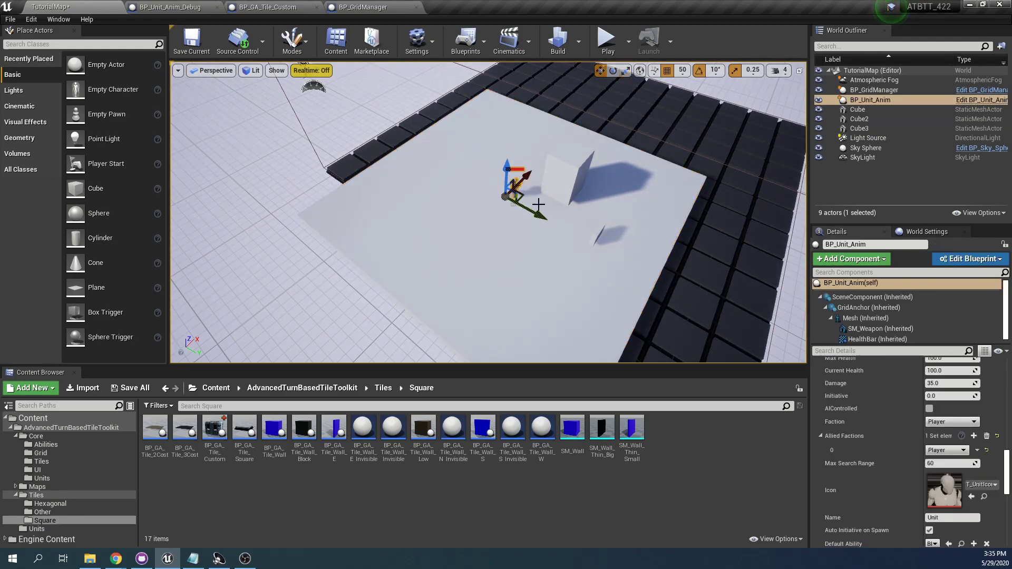
{"action": "left_click_drag", "start_coordinate": [538, 215], "coordinate": [524, 206]}
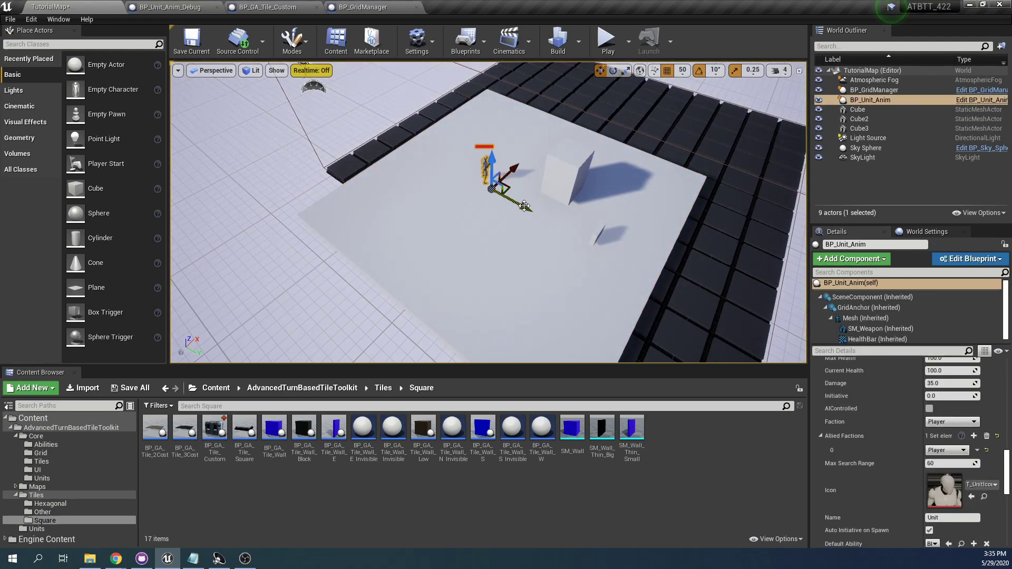
Play-test the level, checking the unit's movement and attack range on the new platform, and end the session.
{"action": "left_click", "coordinate": [603, 46]}
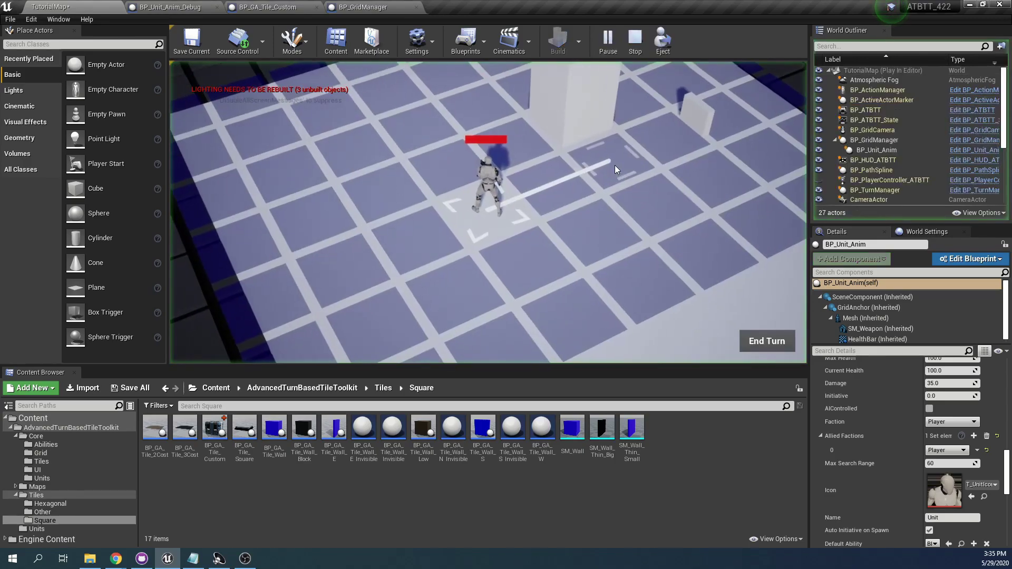
{"action": "middle_click_drag", "start_coordinate": [416, 153], "coordinate": [416, 153]}
{"action": "left_click", "coordinate": [457, 140]}
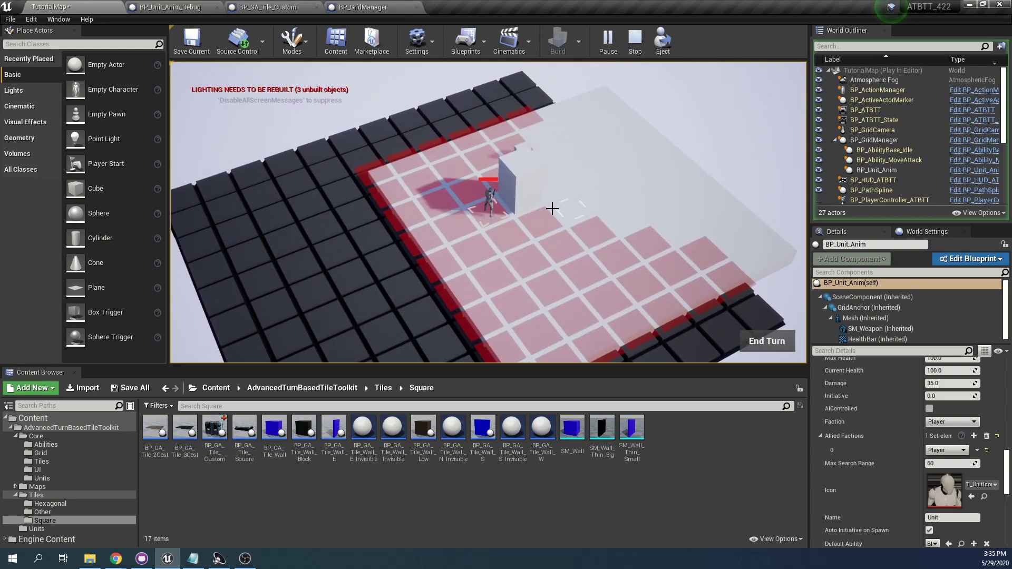
{"action": "key", "text": "Escape"}
Select the grid manager and inspect the platform, tall cube and thin wall on the grid.
{"action": "key", "text": "w"}
{"action": "right_click_drag", "start_coordinate": [571, 219], "coordinate": [571, 219]}
{"action": "scroll", "coordinate": [492, 273], "scroll_direction": "down", "scroll_amount": 5}
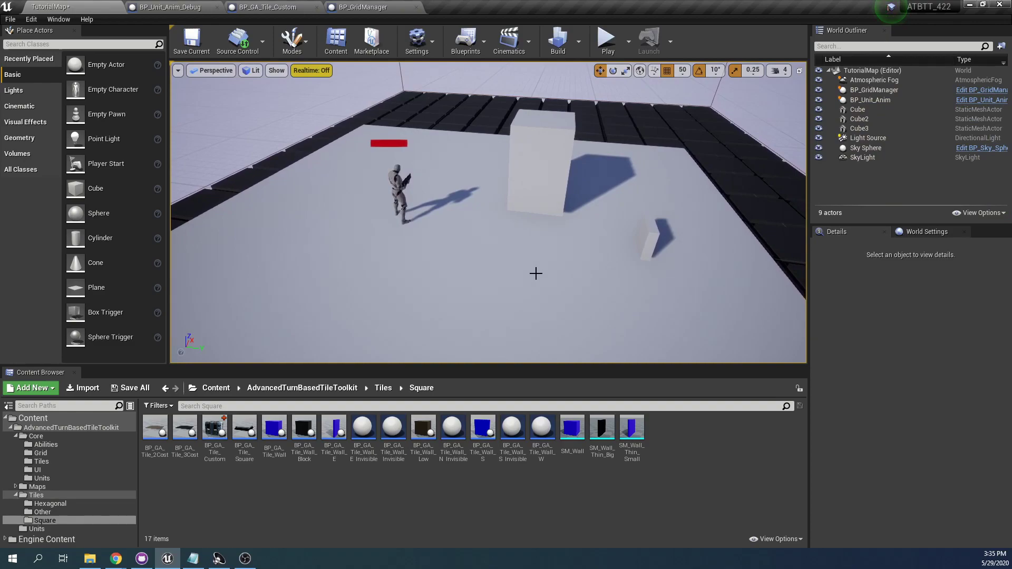
{"action": "left_click", "coordinate": [759, 148]}
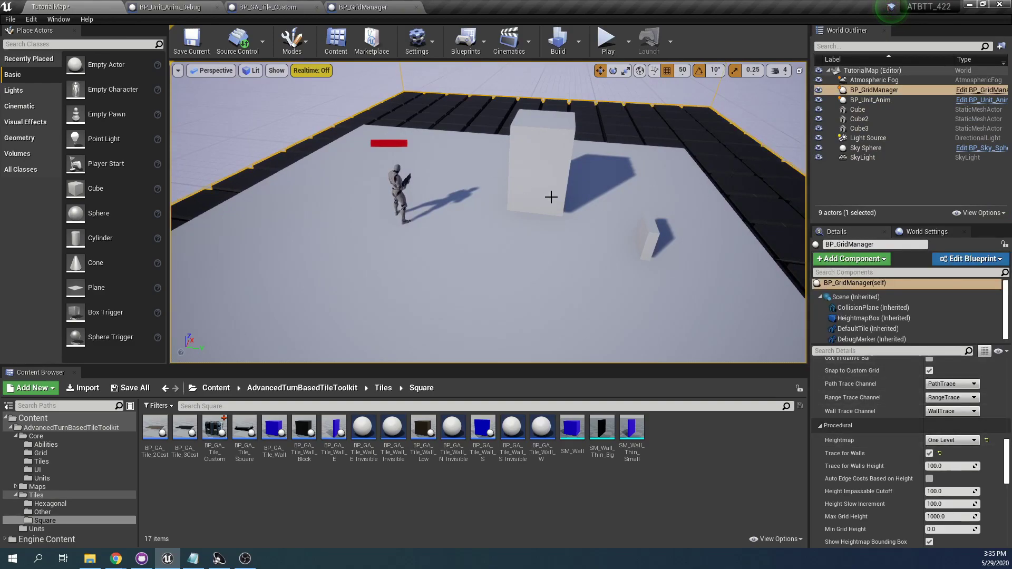
{"action": "right_click_drag", "start_coordinate": [550, 197], "coordinate": [462, 200]}
{"action": "key", "text": "d"}
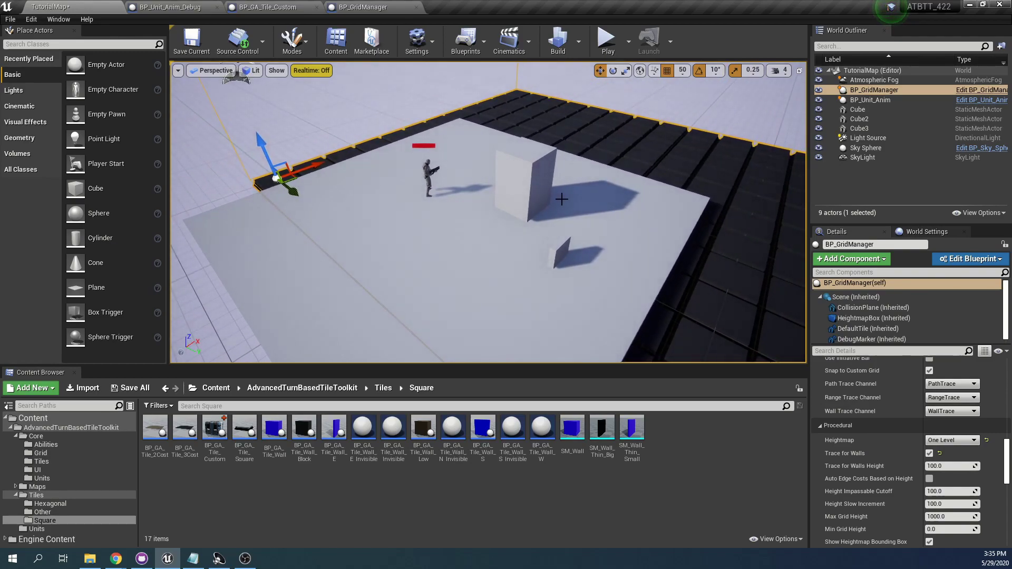